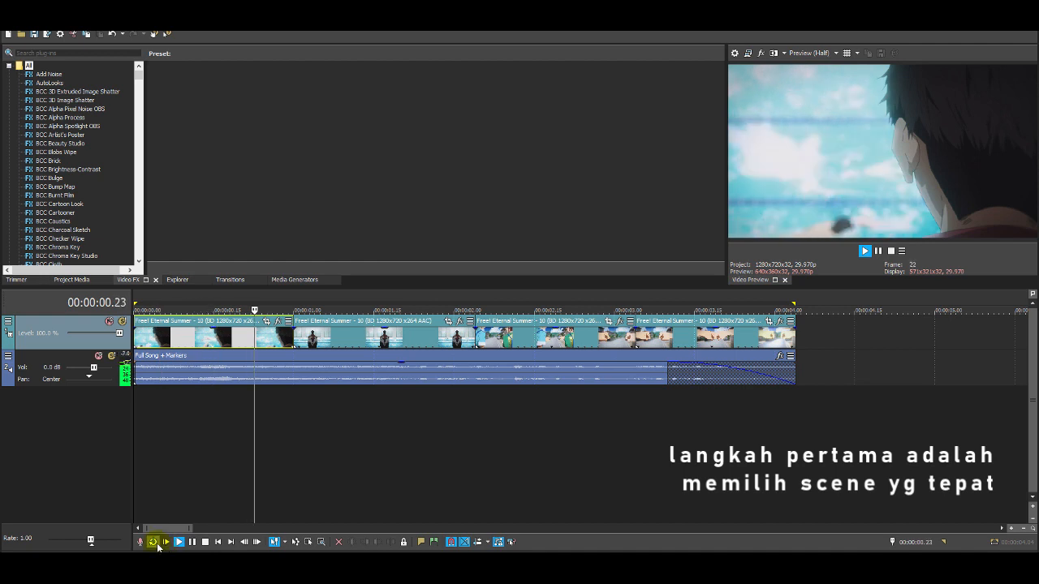
- View a frame of each of the four anime clips on the timeline to check how the scenes follow one another
{"action": "left_click", "coordinate": [214, 337]}
{"action": "left_click", "coordinate": [410, 341]}
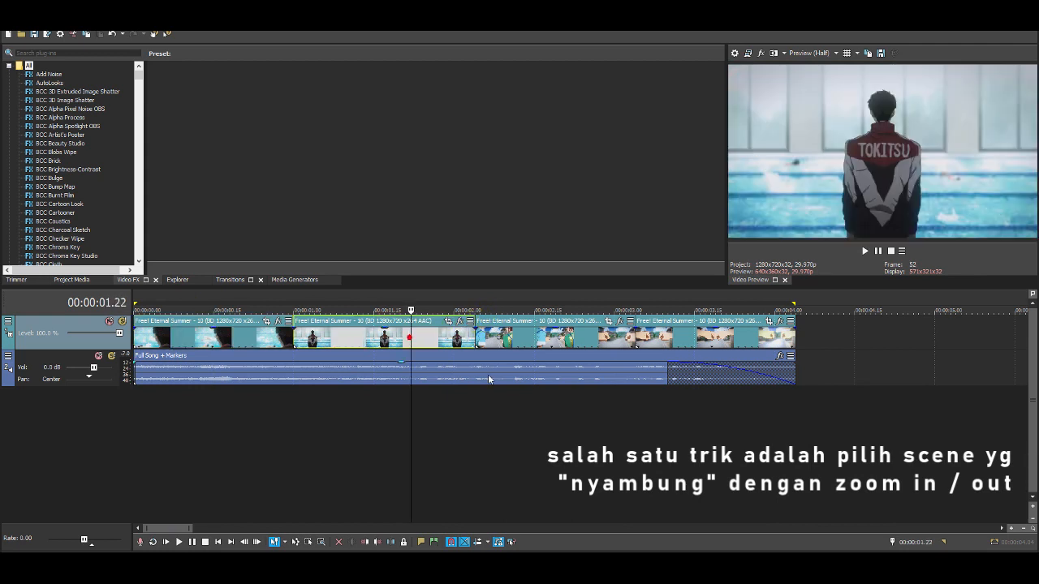
{"action": "left_click", "coordinate": [571, 344]}
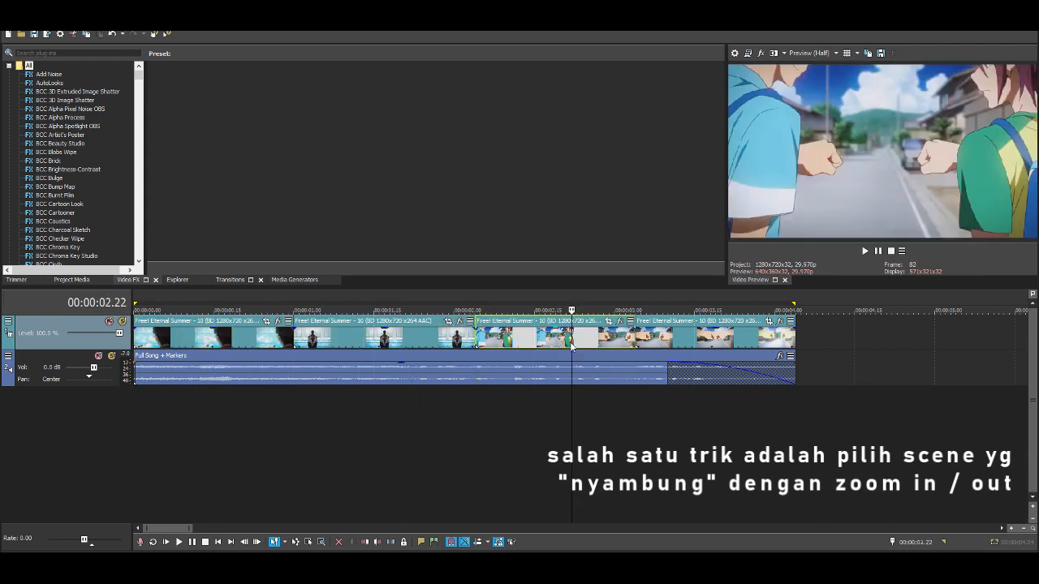
{"action": "left_click", "coordinate": [726, 336]}
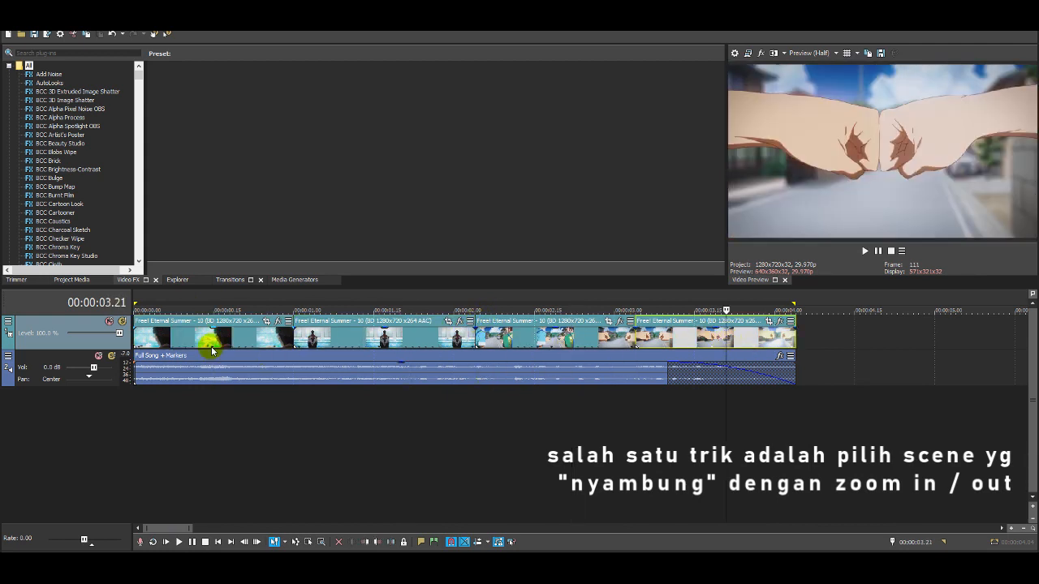
- In the first clip's Event Pan/Crop, set the starting keyframe's width to 1200 and shift the frame sideways to an X center of about 680
{"action": "left_click", "coordinate": [262, 332]}
{"action": "left_click", "coordinate": [268, 322]}
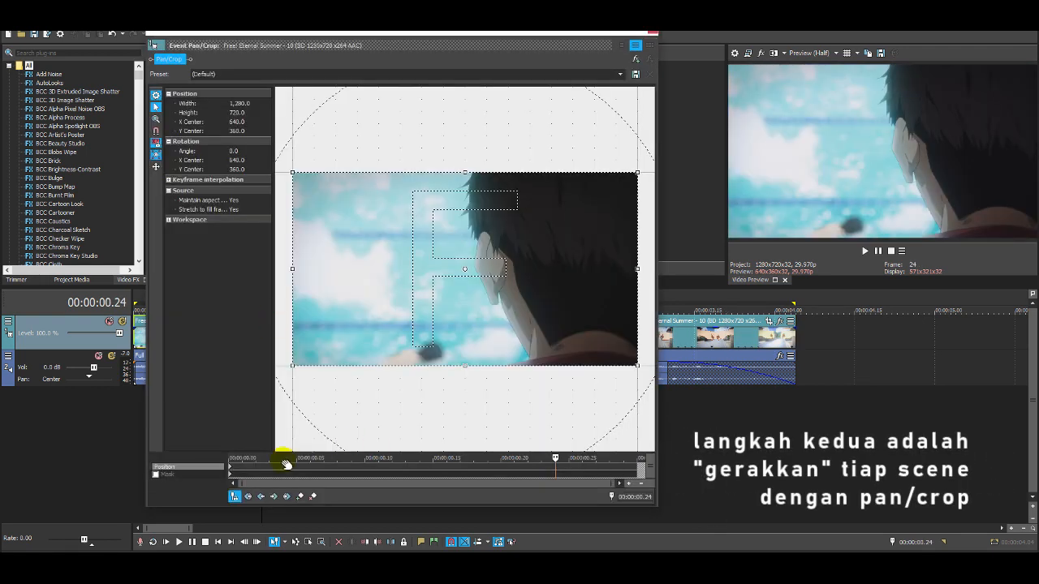
{"action": "left_click", "coordinate": [230, 468]}
{"action": "left_click", "coordinate": [249, 103]}
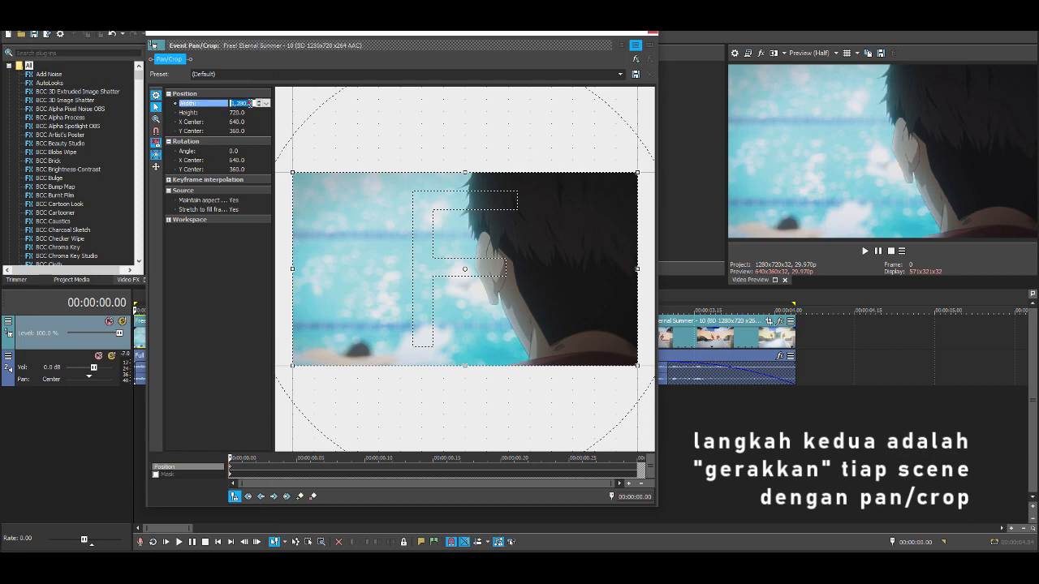
{"action": "type", "text": "1200"}
{"action": "key", "text": "Return"}
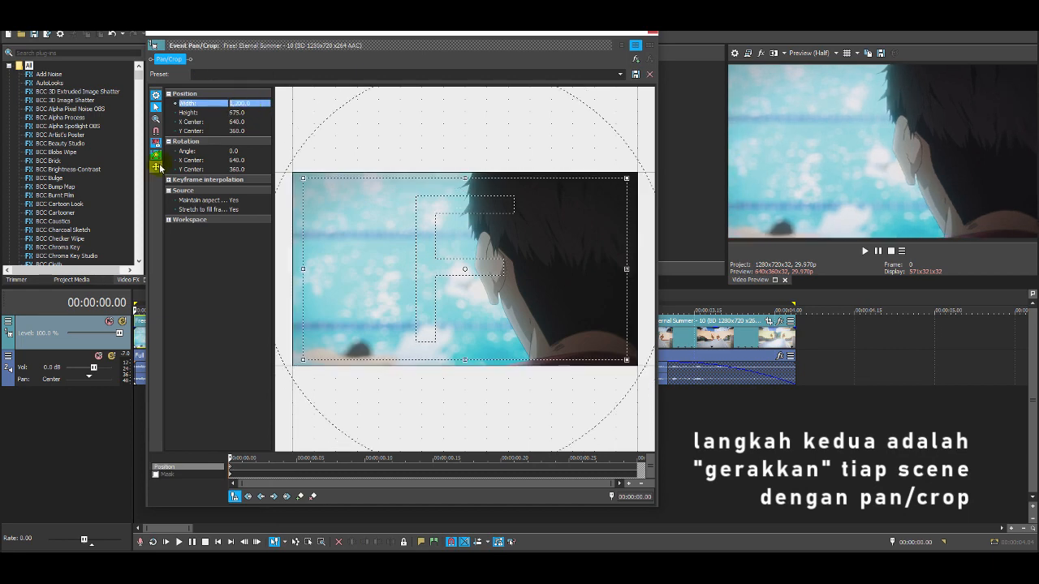
{"action": "mouse_move", "coordinate": [497, 260]}
{"action": "left_mouse_down"}
{"action": "mouse_move", "coordinate": [480, 271]}
{"action": "mouse_move", "coordinate": [491, 273]}
{"action": "left_mouse_up"}
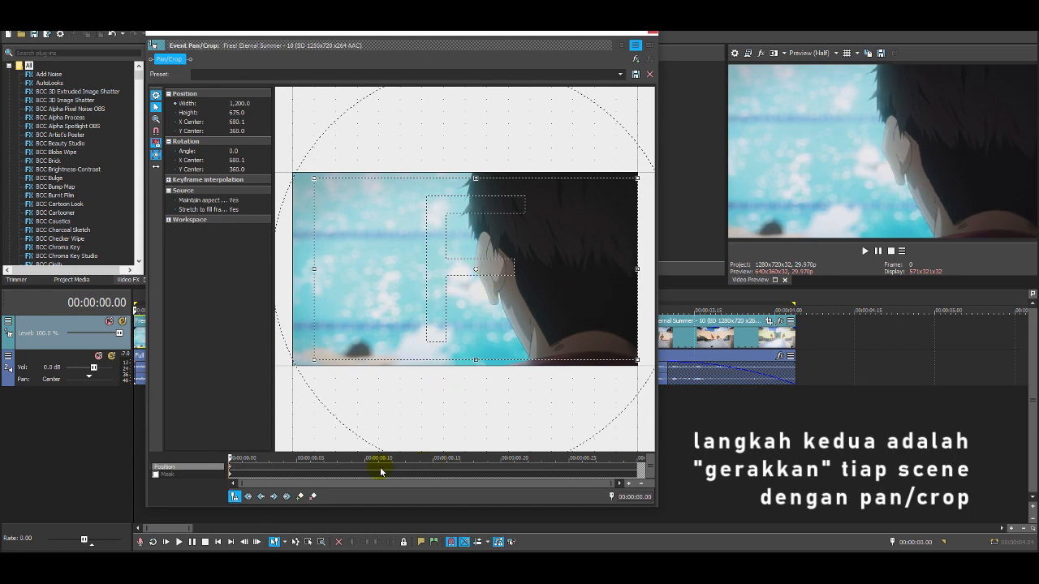
- Add a midway and an end position keyframe to the first clip, panning the frame back to an X center of about 606 at 00:00:01.00
{"action": "left_click", "coordinate": [390, 469]}
{"action": "mouse_move", "coordinate": [489, 346]}
{"action": "left_mouse_down"}
{"action": "mouse_move", "coordinate": [464, 341]}
{"action": "mouse_move", "coordinate": [470, 347]}
{"action": "left_mouse_up"}
{"action": "left_click", "coordinate": [637, 469]}
{"action": "left_click_drag", "start_coordinate": [524, 289], "coordinate": [521, 289]}
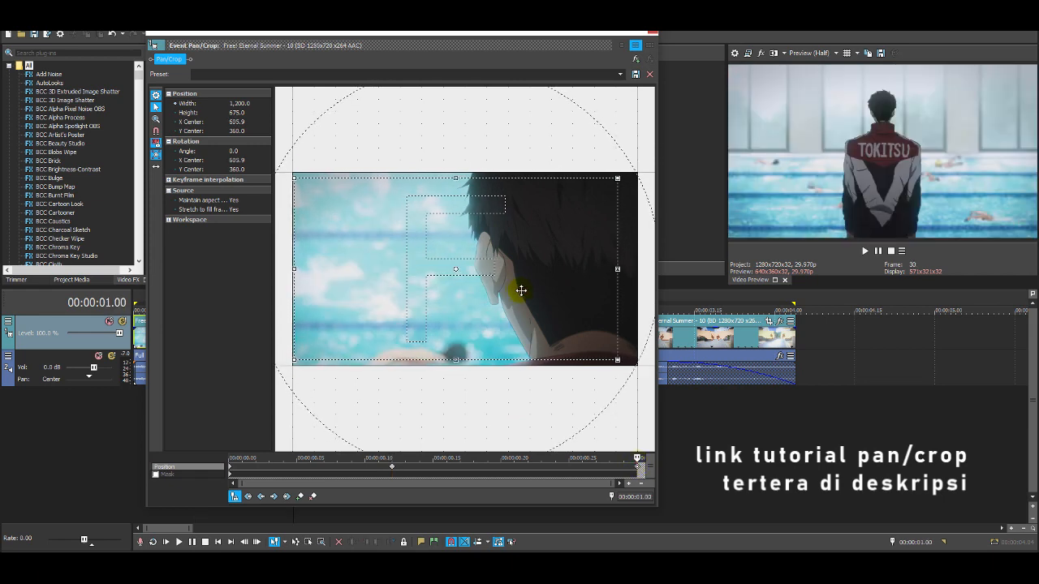
- Change the interpolation type of the first clip's starting position keyframe and close the pan/crop window
{"action": "right_click", "coordinate": [231, 468]}
{"action": "left_click", "coordinate": [267, 434]}
{"action": "left_click", "coordinate": [649, 45]}
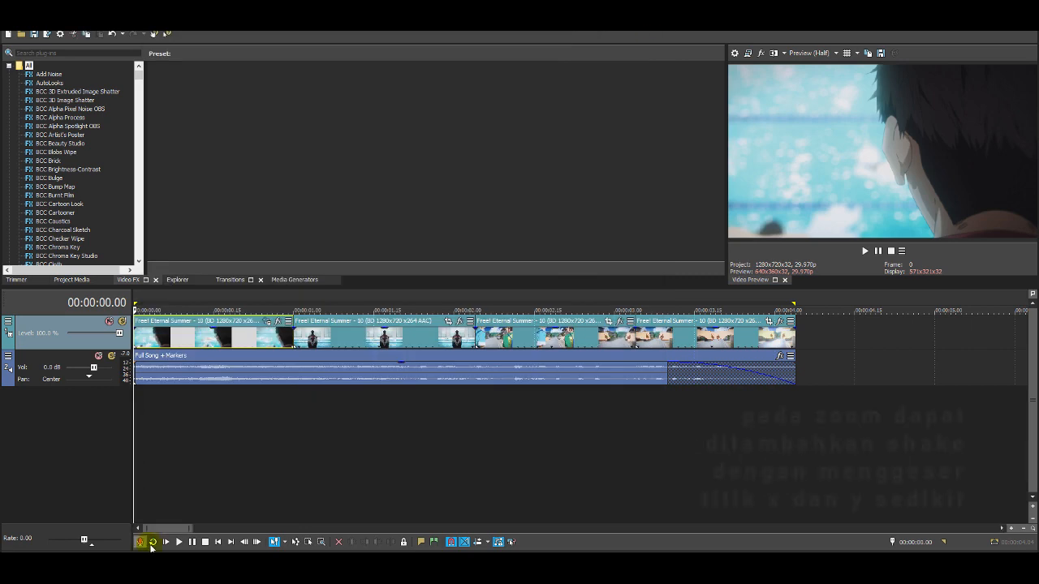
- Set the playback region to the first clip and play it to check the pan
{"action": "double_click", "coordinate": [240, 342]}
{"action": "left_click", "coordinate": [178, 542]}
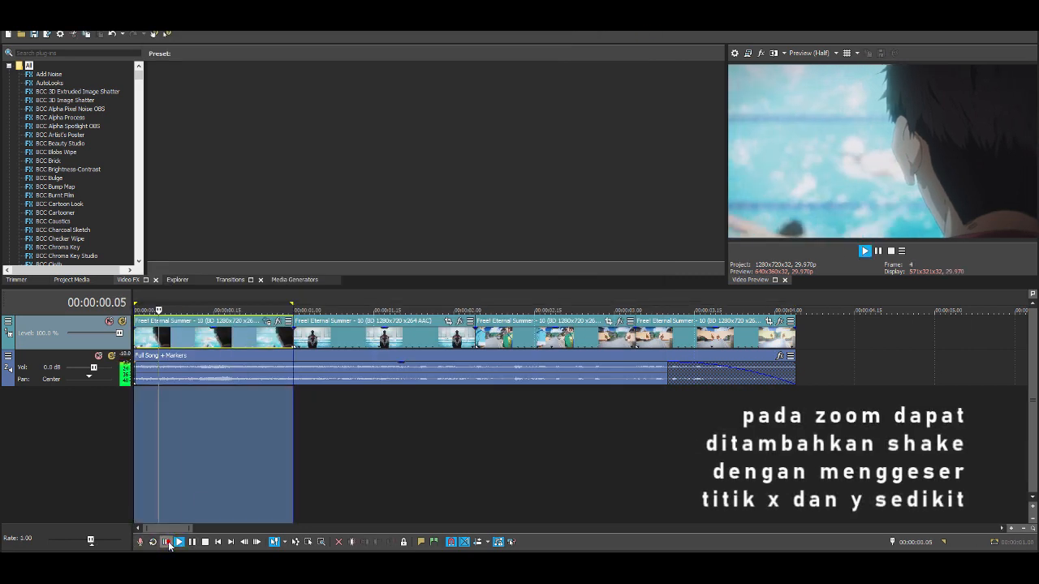
{"action": "left_click", "coordinate": [206, 542]}
- In the second clip's Event Pan/Crop, set the starting position keyframe's width to 720
{"action": "left_click", "coordinate": [394, 336]}
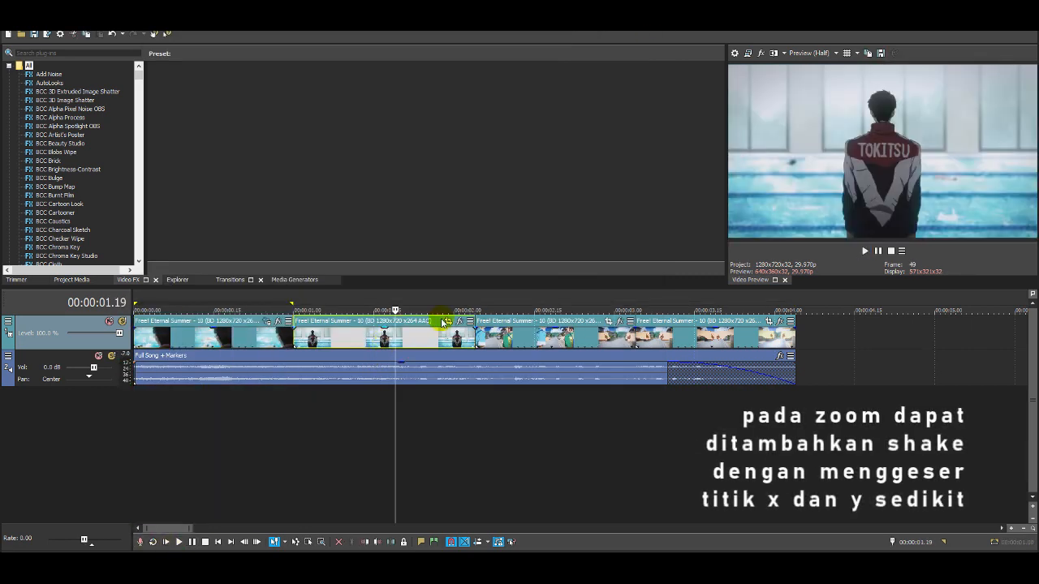
{"action": "left_click", "coordinate": [447, 321]}
{"action": "left_click", "coordinate": [230, 470]}
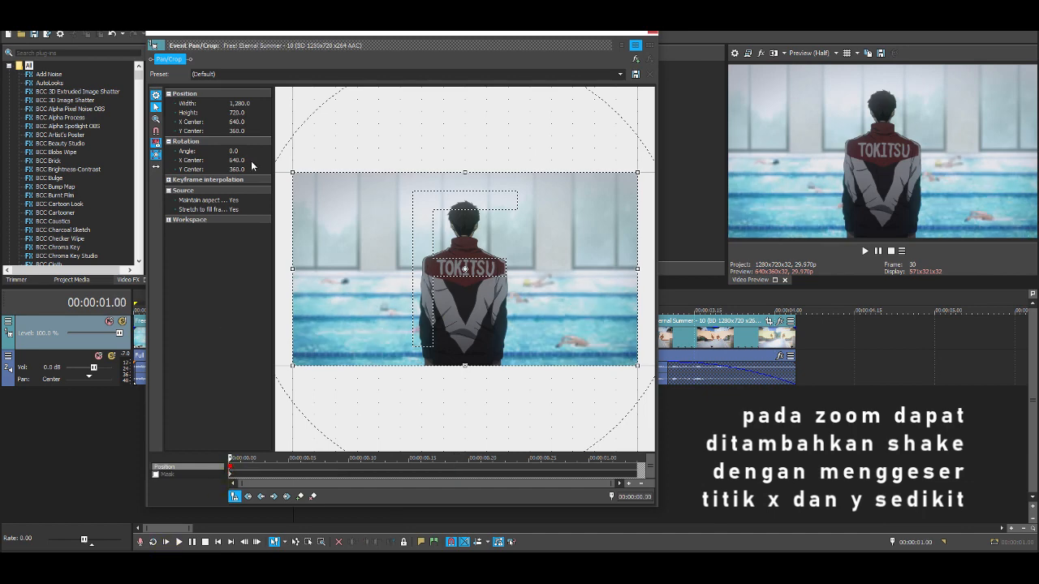
{"action": "left_click", "coordinate": [243, 104]}
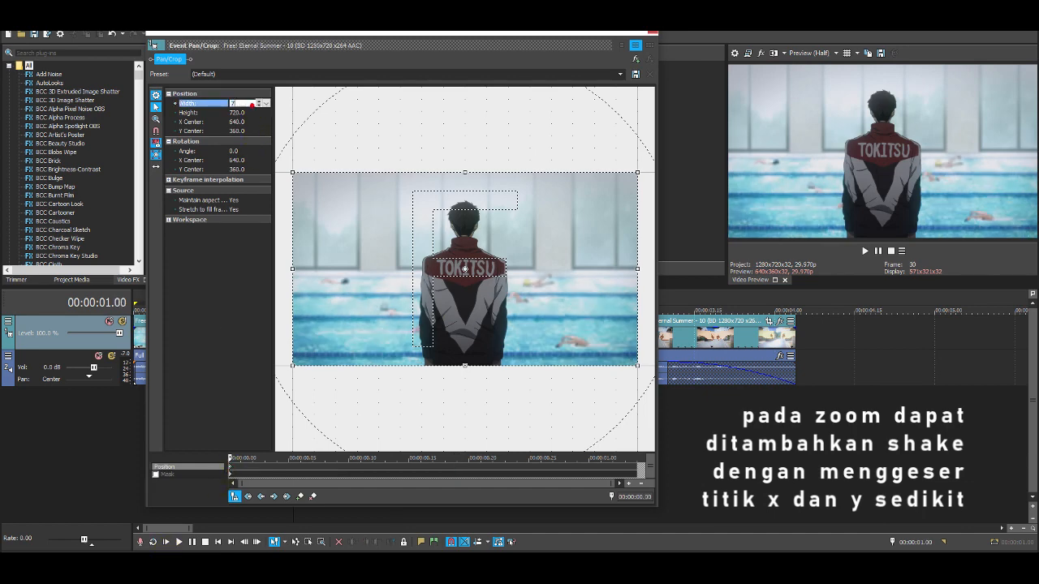
{"action": "key", "text": "Return"}
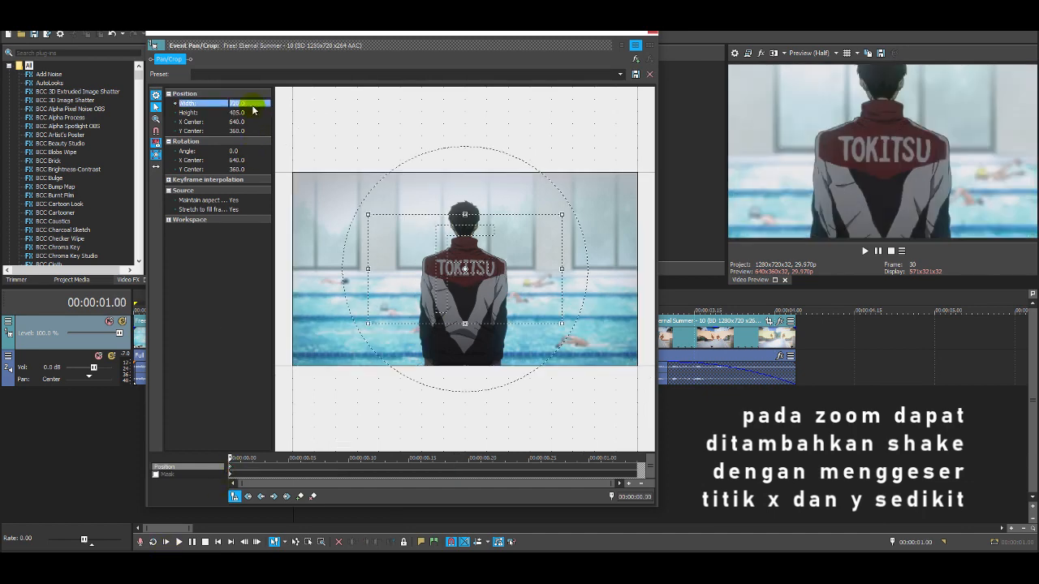
- Add a position keyframe at 00:00:00.10 in the second clip with a width of 1240
{"action": "left_click", "coordinate": [348, 465]}
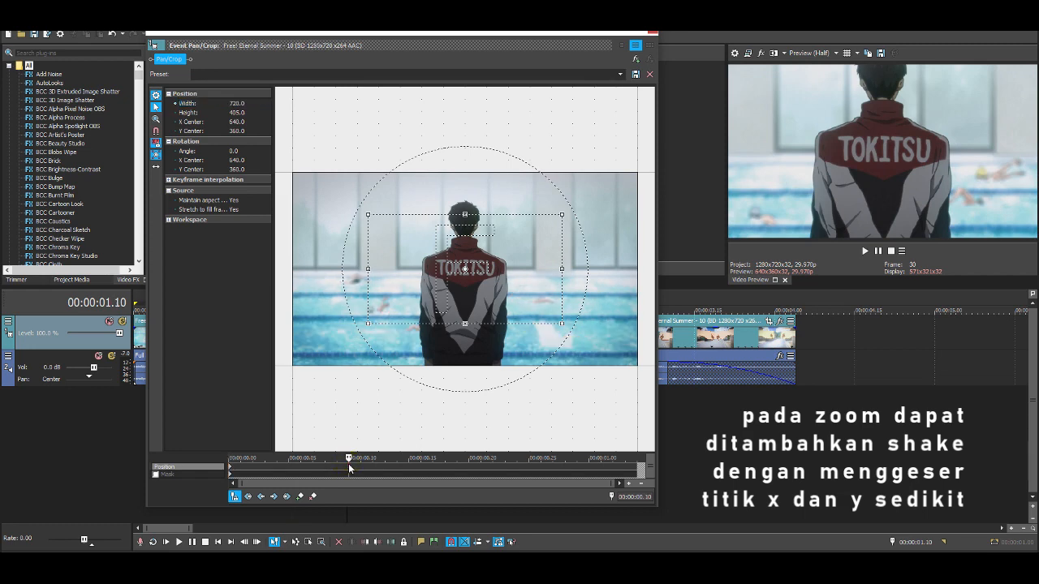
{"action": "left_click", "coordinate": [252, 105]}
{"action": "type", "text": "1240"}
{"action": "key", "text": "Return"}
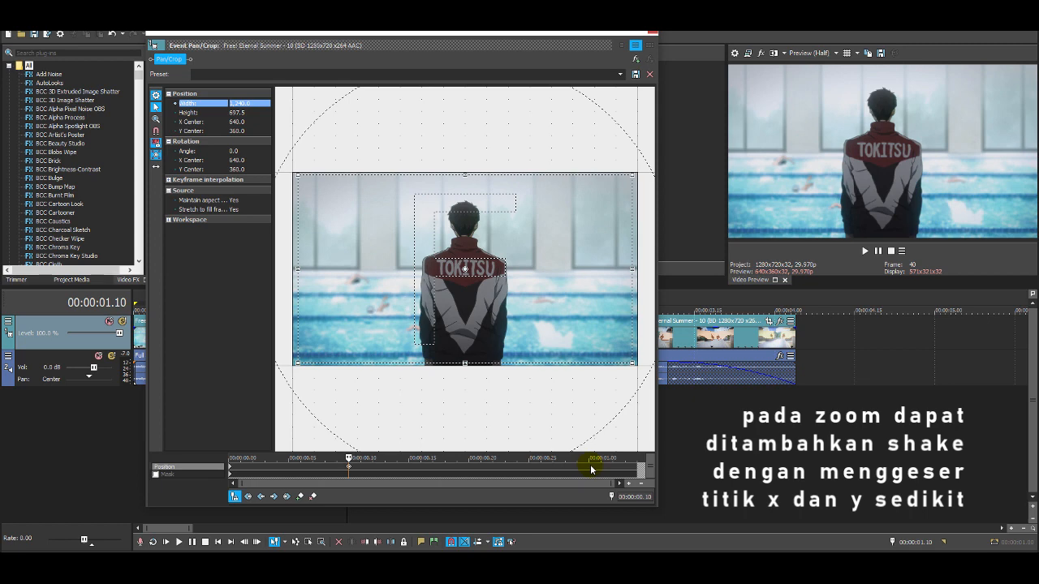
- Add a position keyframe at 00:00:01.00 in the second clip and restore its crop to the full 1280 × 720 frame
{"action": "double_click", "coordinate": [590, 467]}
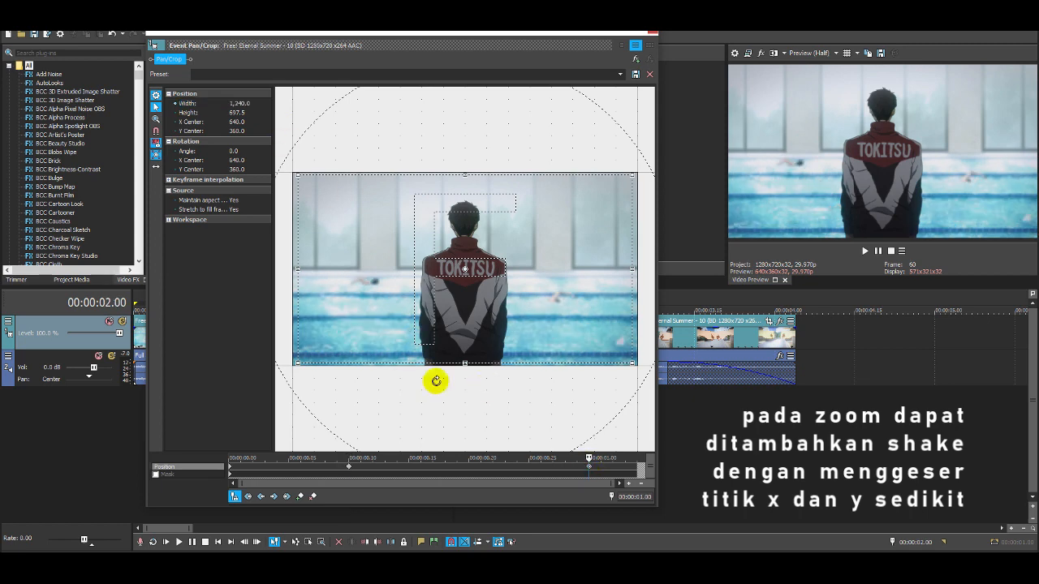
{"action": "right_click", "coordinate": [436, 273]}
{"action": "left_click", "coordinate": [463, 282]}
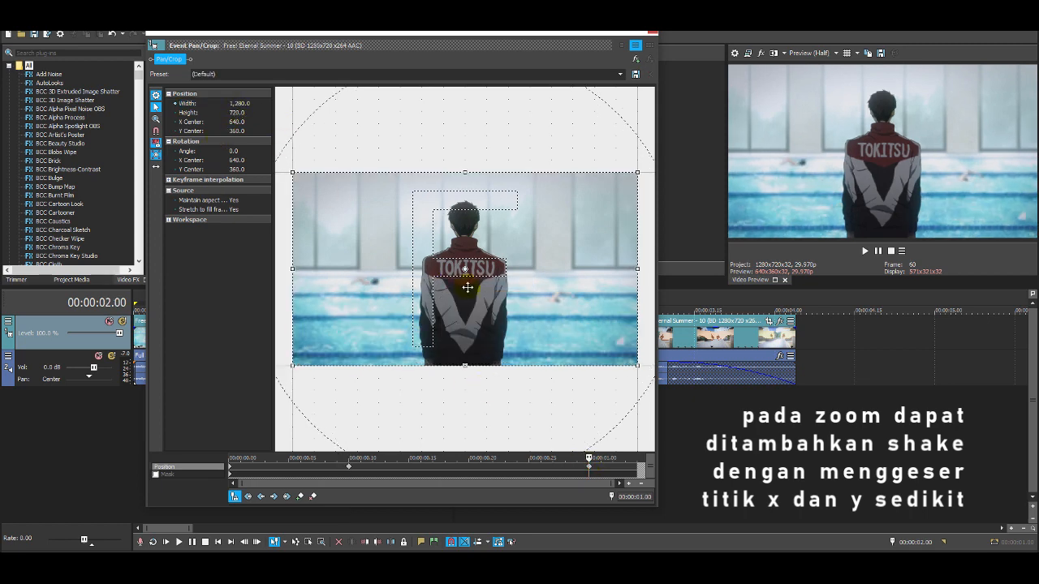
- Change the interpolation type of the second clip's starting position keyframe and close the pan/crop window
{"action": "right_click", "coordinate": [231, 468]}
{"action": "left_click", "coordinate": [255, 415]}
{"action": "left_click", "coordinate": [649, 34]}
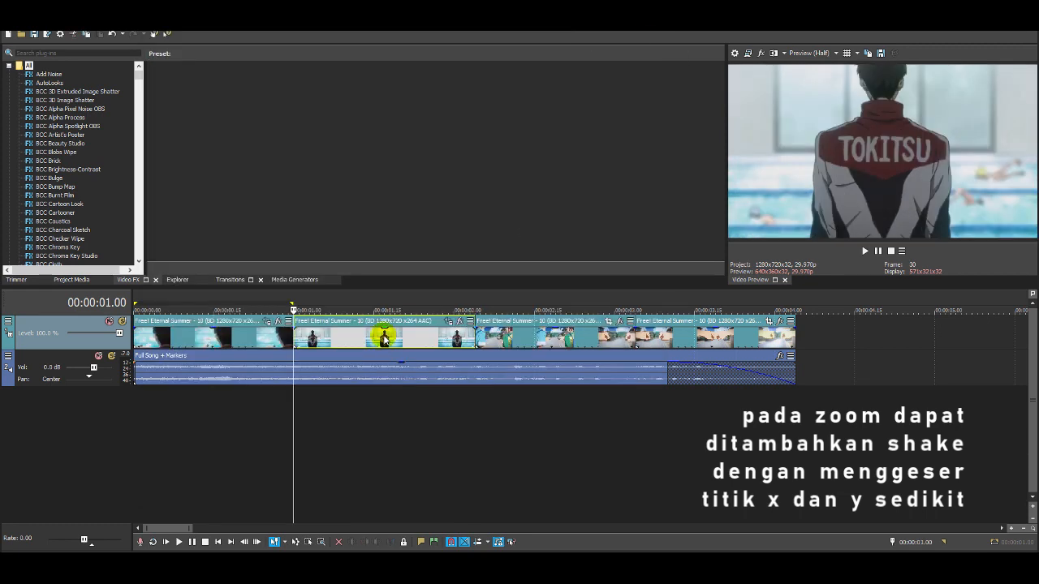
- Set the playback region to the second clip and play it to check the zoom-out
{"action": "double_click", "coordinate": [321, 343]}
{"action": "key", "text": "space"}
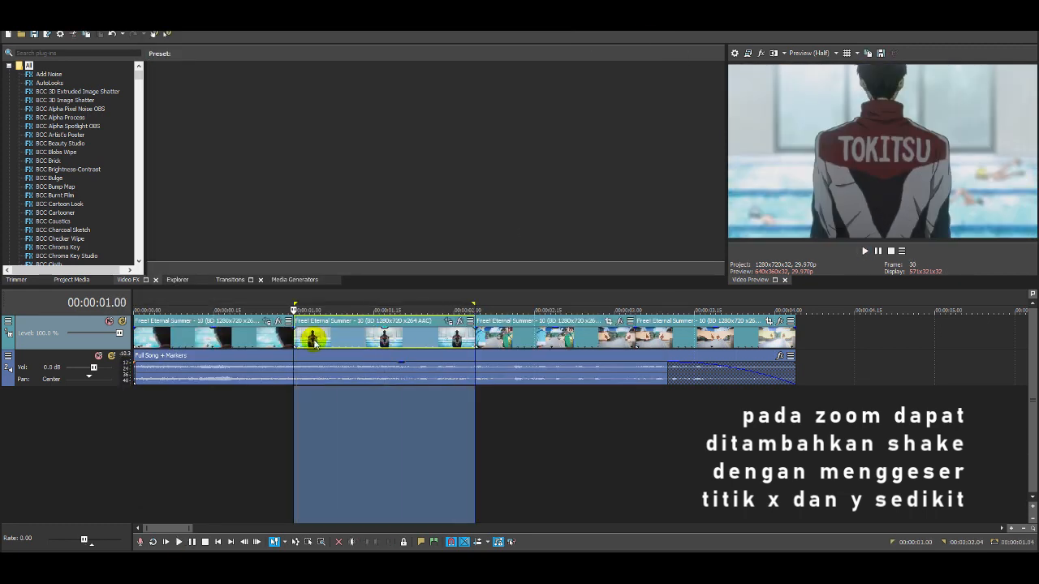
{"action": "key", "text": "space"}
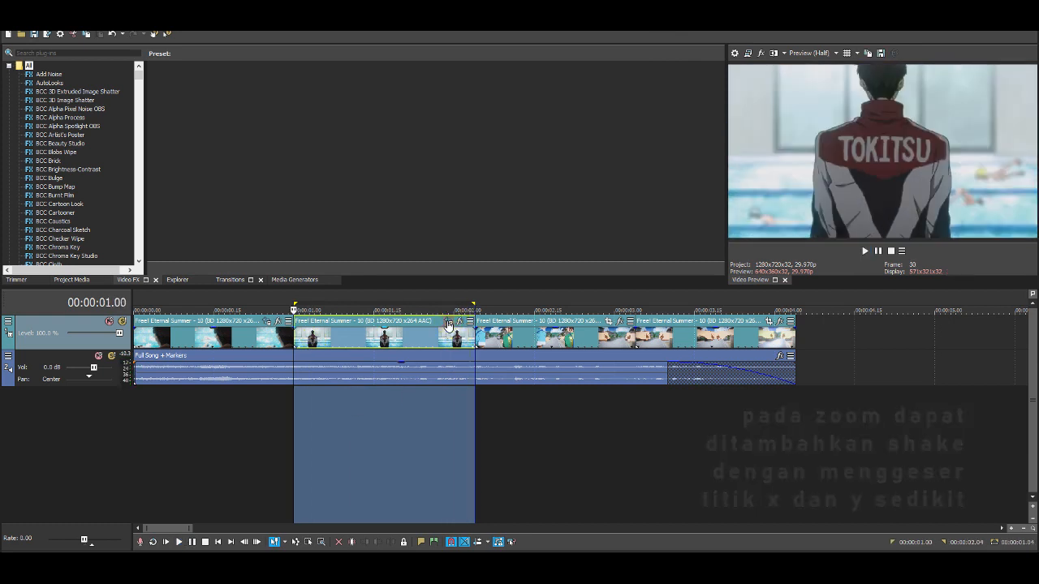
- Add a pan/crop keyframe at 00:00:00.22 to the second clip, offsetting the center to 648, 354 at 00:00:00.10 and about 630, 364 at 00:00:00.22
{"action": "left_click", "coordinate": [448, 321]}
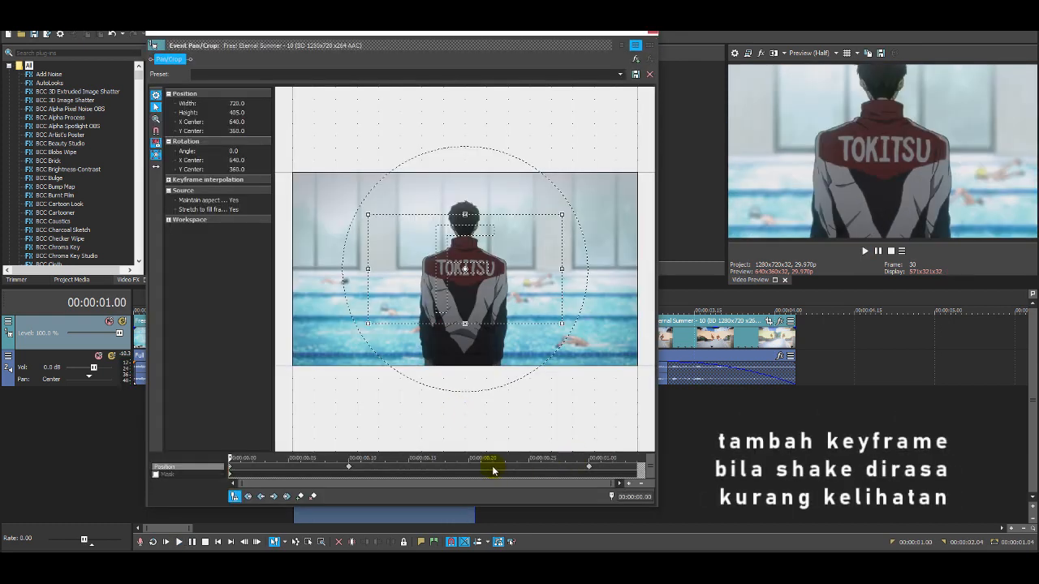
{"action": "left_click", "coordinate": [492, 468]}
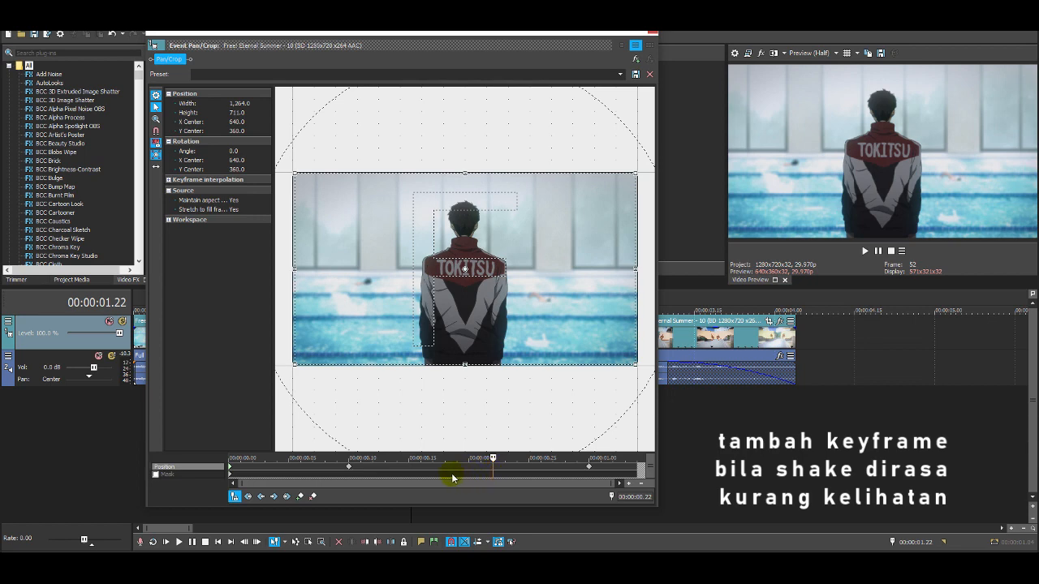
{"action": "left_click", "coordinate": [353, 470]}
{"action": "left_click_drag", "start_coordinate": [582, 264], "coordinate": [589, 236]}
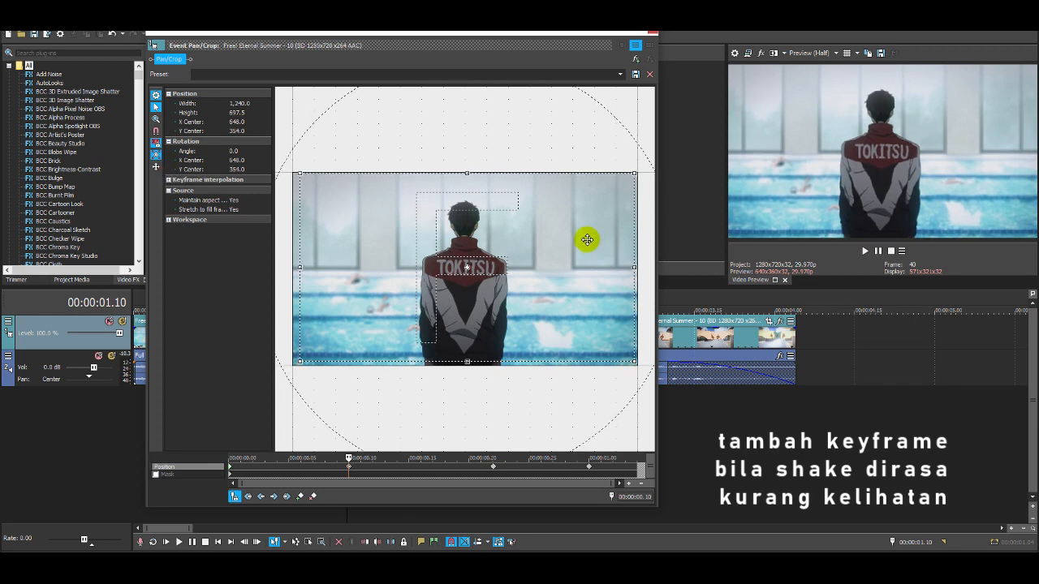
{"action": "left_click", "coordinate": [492, 470]}
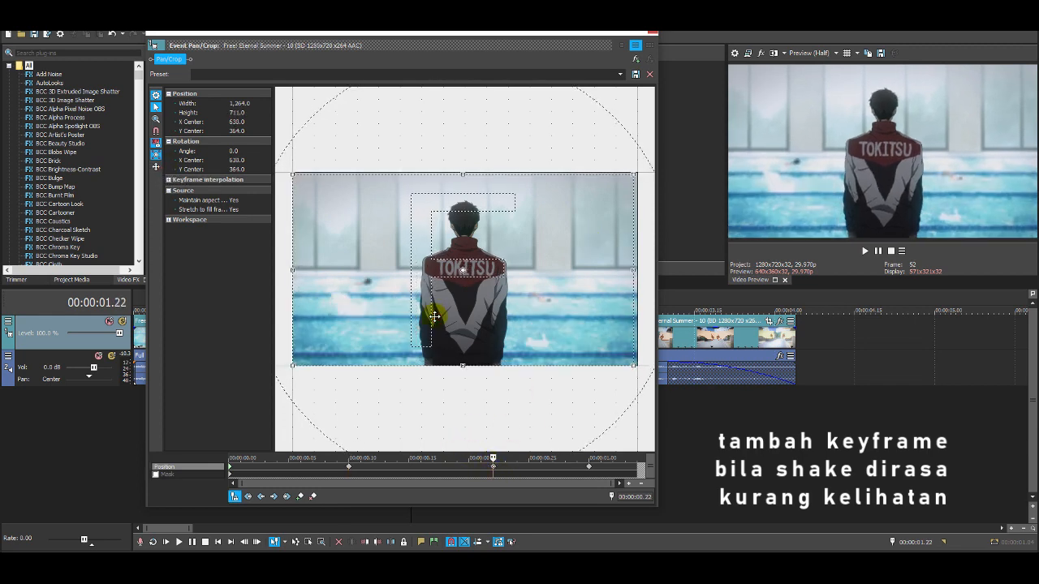
{"action": "left_click", "coordinate": [653, 34]}
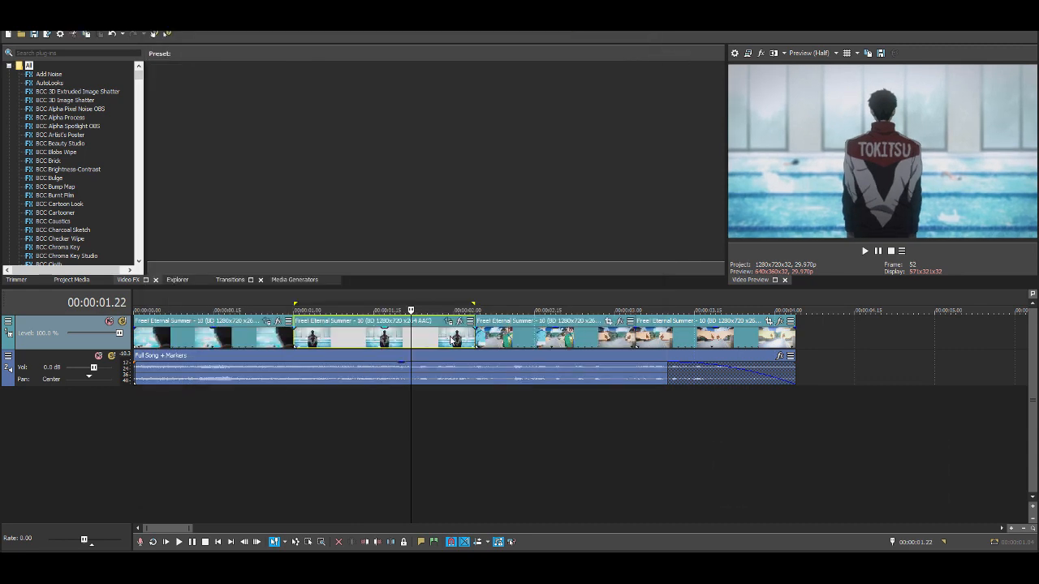
- Play the timeline from near the end of the first clip to check the second clip's shake
{"action": "left_click", "coordinate": [281, 338]}
{"action": "key", "text": "space"}
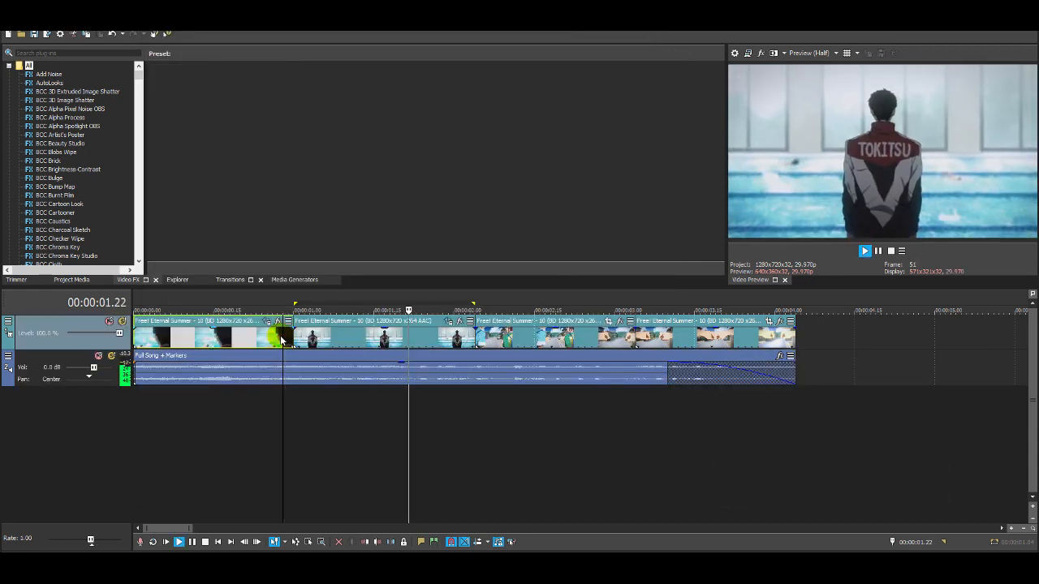
{"action": "key", "text": "space"}
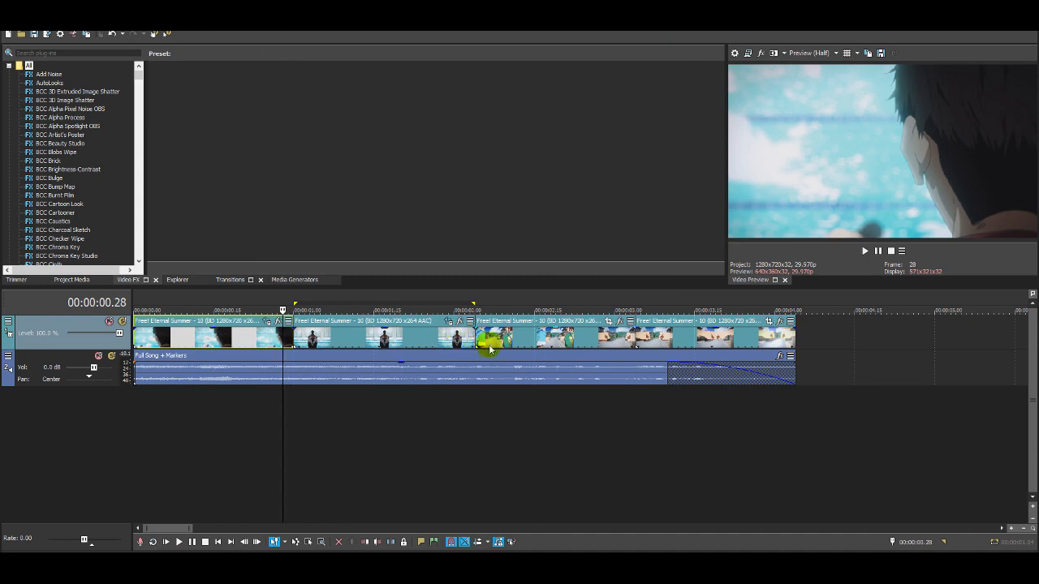
- In the third clip's Event Pan/Crop, set the starting position keyframe's width to 720
{"action": "left_click", "coordinate": [497, 342]}
{"action": "left_click", "coordinate": [608, 321]}
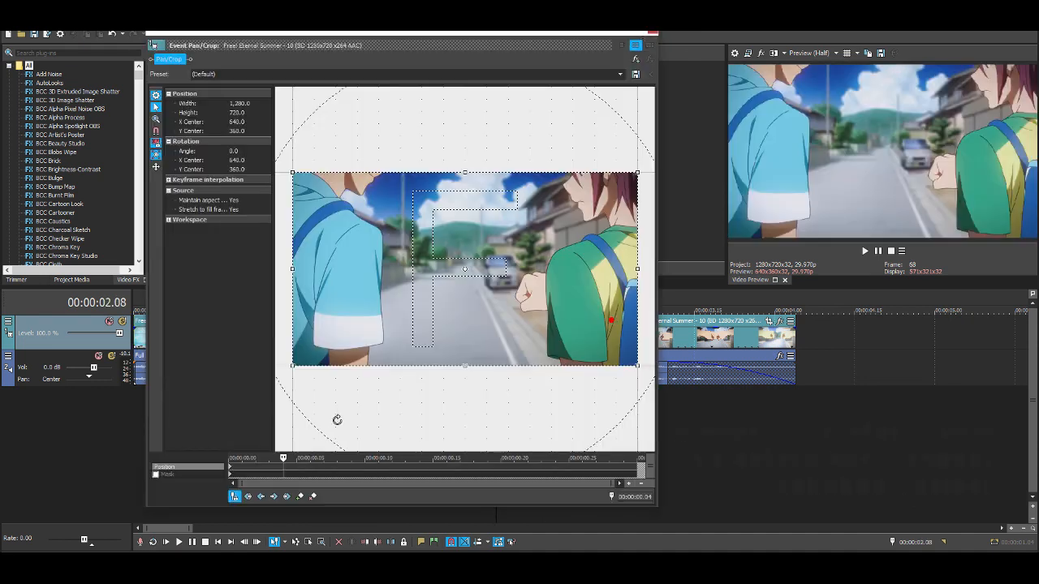
{"action": "left_click", "coordinate": [230, 469]}
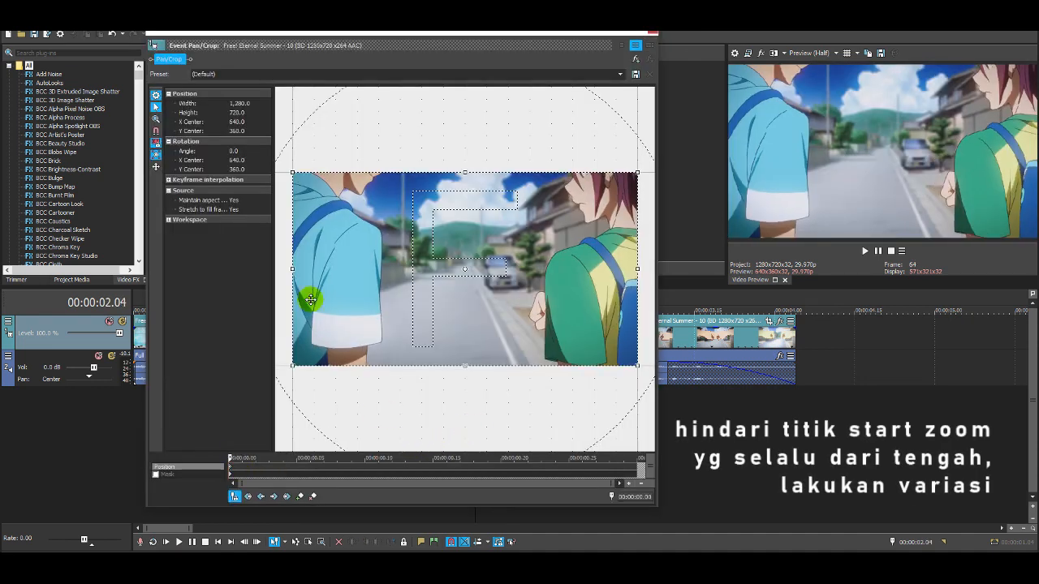
{"action": "left_click", "coordinate": [246, 104]}
{"action": "type", "text": "720"}
{"action": "key", "text": "Return"}
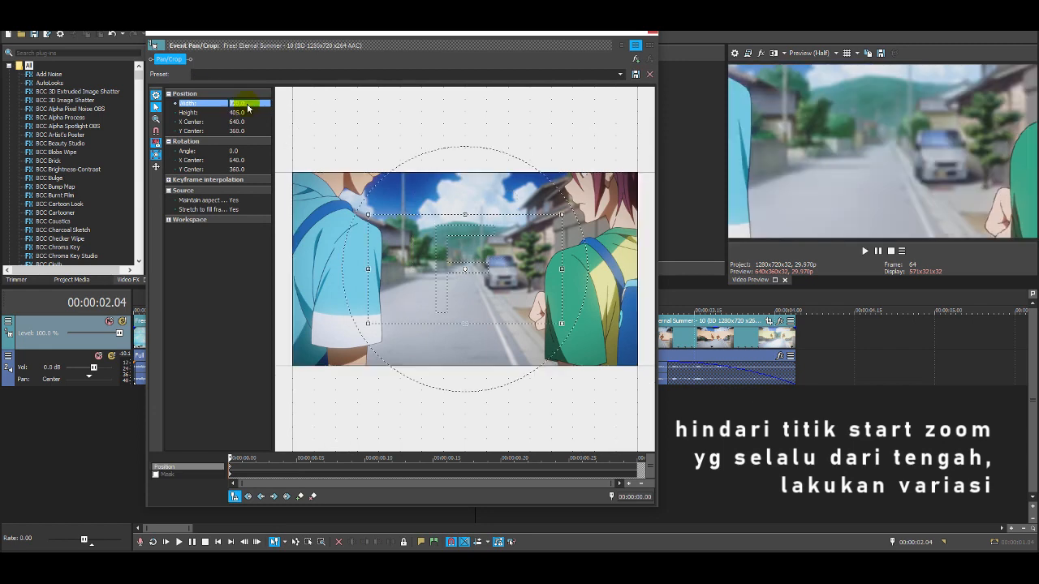
- Restore the third clip's full frame at a new 00:00:00.10 keyframe and move the starting keyframe's center to about 437, 246
{"action": "left_click", "coordinate": [638, 468]}
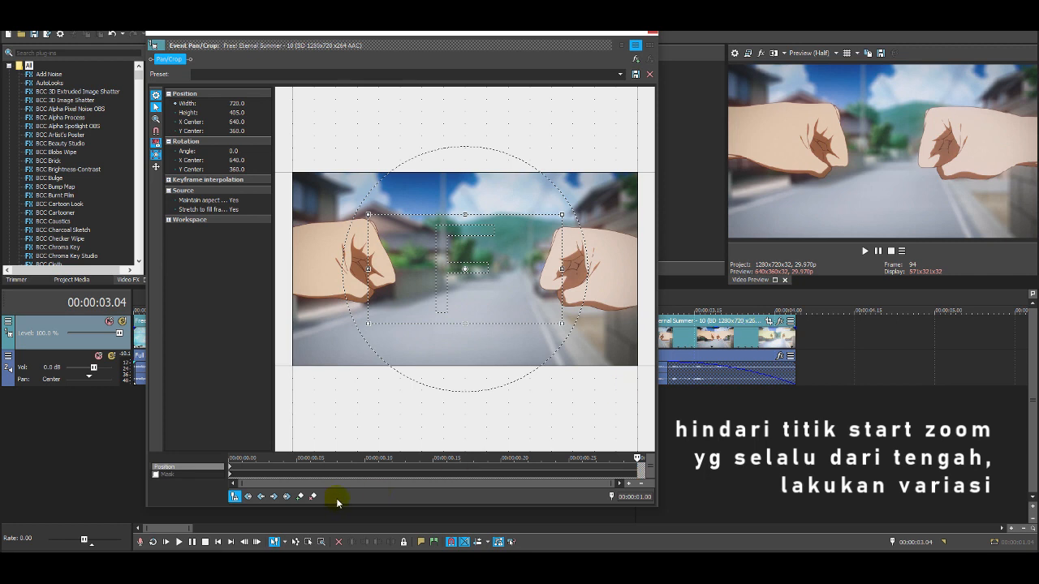
{"action": "left_click", "coordinate": [365, 469]}
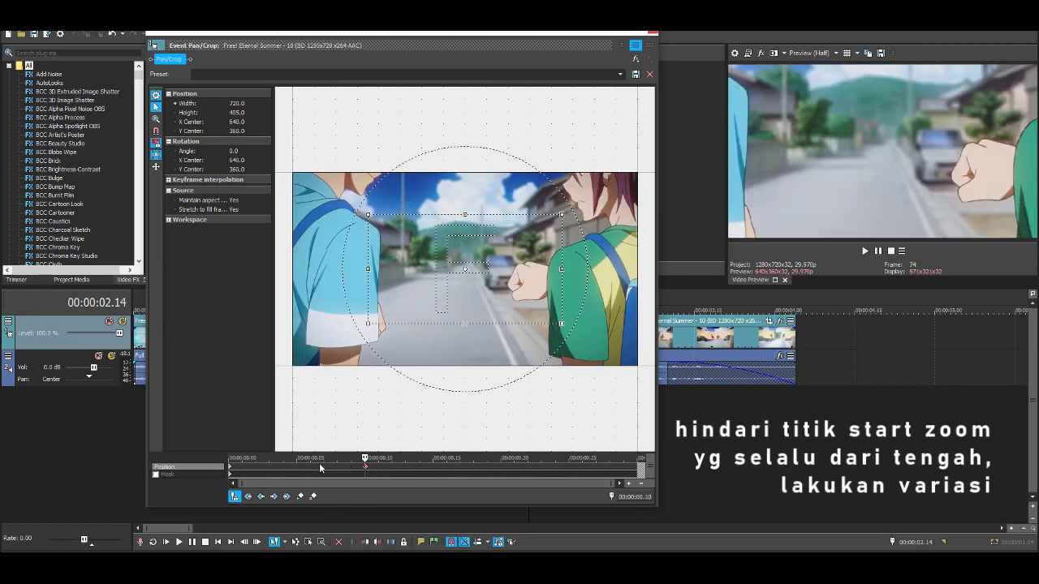
{"action": "right_click", "coordinate": [411, 296]}
{"action": "left_click", "coordinate": [438, 303]}
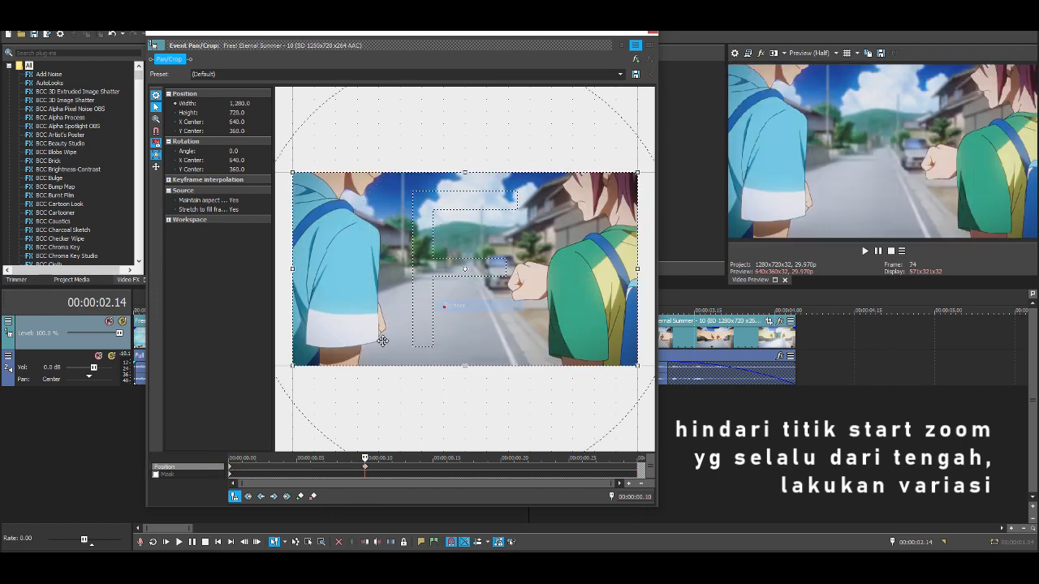
{"action": "left_click", "coordinate": [231, 468]}
{"action": "left_click_drag", "start_coordinate": [420, 284], "coordinate": [364, 251]}
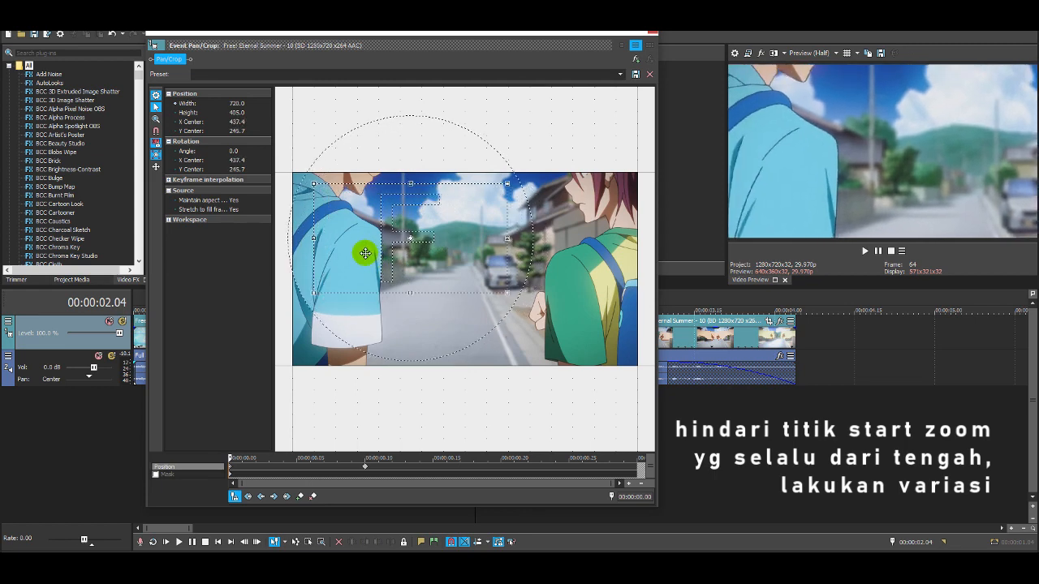
- Set the pan/crop width to 1,240 at the third clip's 00:00:00.10 keyframe
{"action": "left_click", "coordinate": [364, 464]}
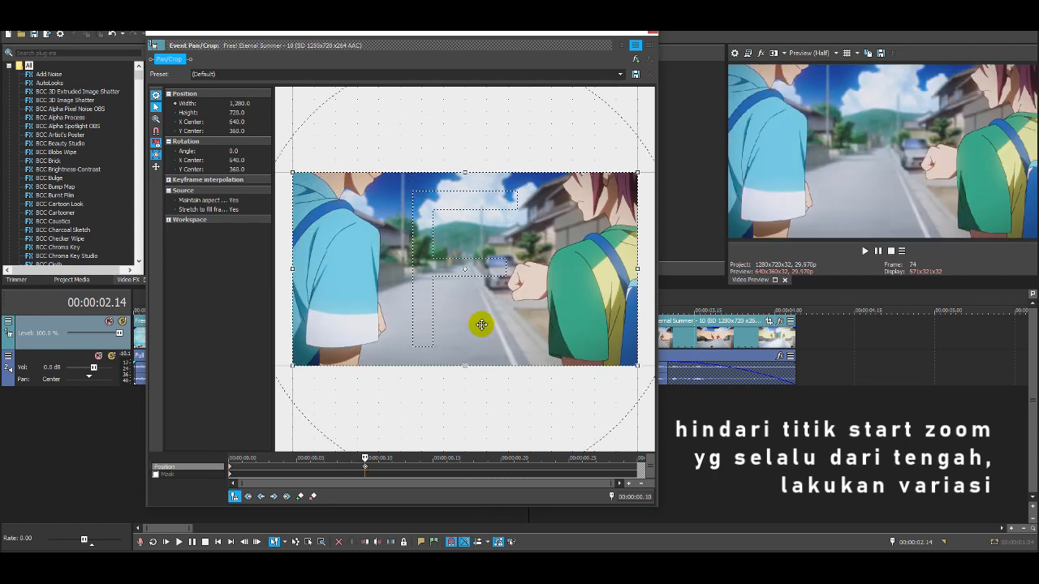
{"action": "double_click", "coordinate": [247, 103]}
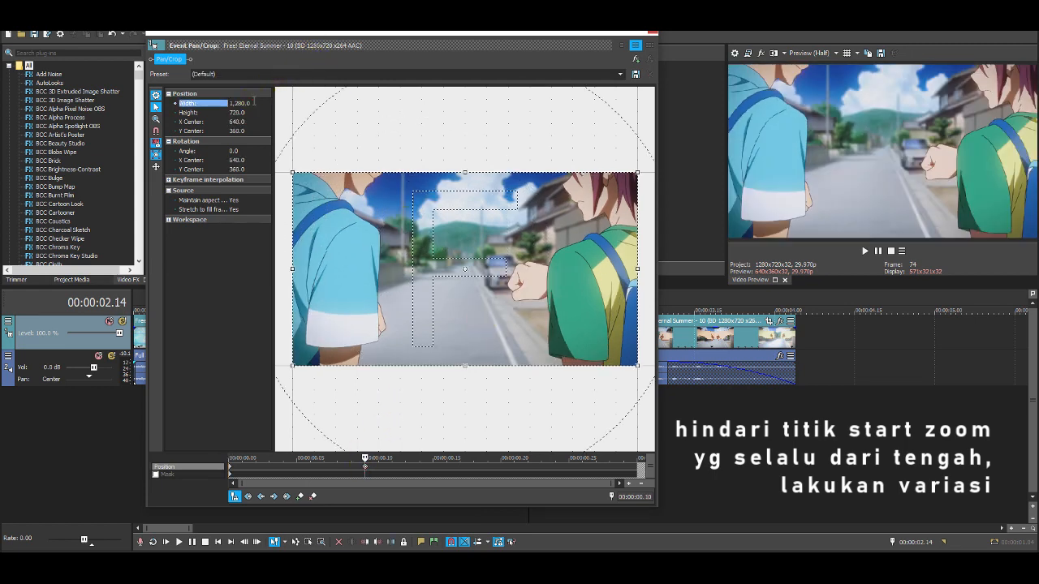
{"action": "left_click_drag", "start_coordinate": [252, 99], "coordinate": [254, 104]}
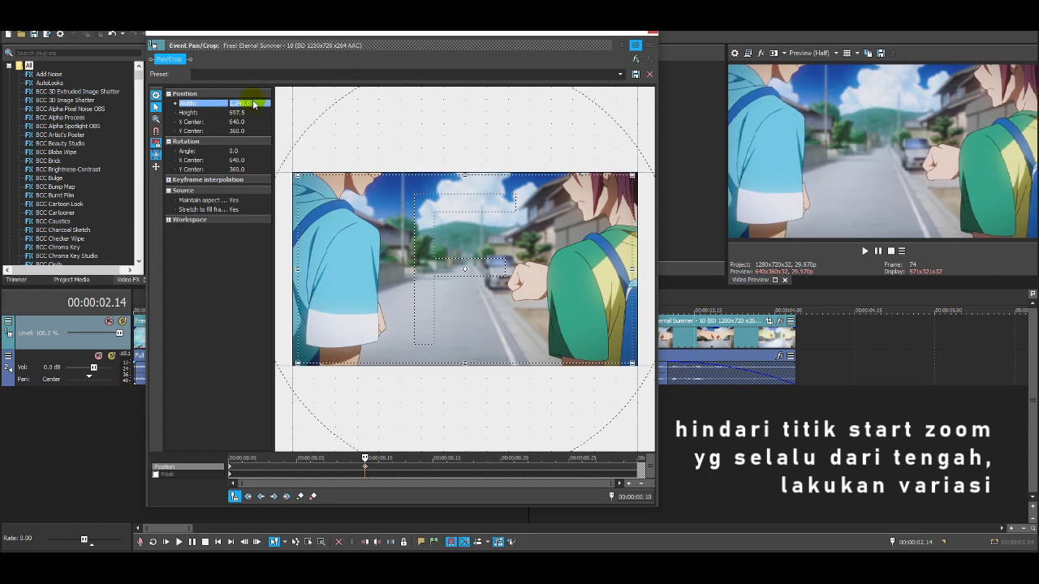
- Restore the third clip's full frame at a new 00:00:00.24 pan/crop keyframe
{"action": "left_click", "coordinate": [556, 467]}
{"action": "right_click", "coordinate": [443, 223]}
{"action": "left_click", "coordinate": [466, 229]}
- Try a width of 720 at the third clip's 00:00:01.00 end keyframe and compare it with the fourth clip's framing
{"action": "left_click", "coordinate": [636, 468]}
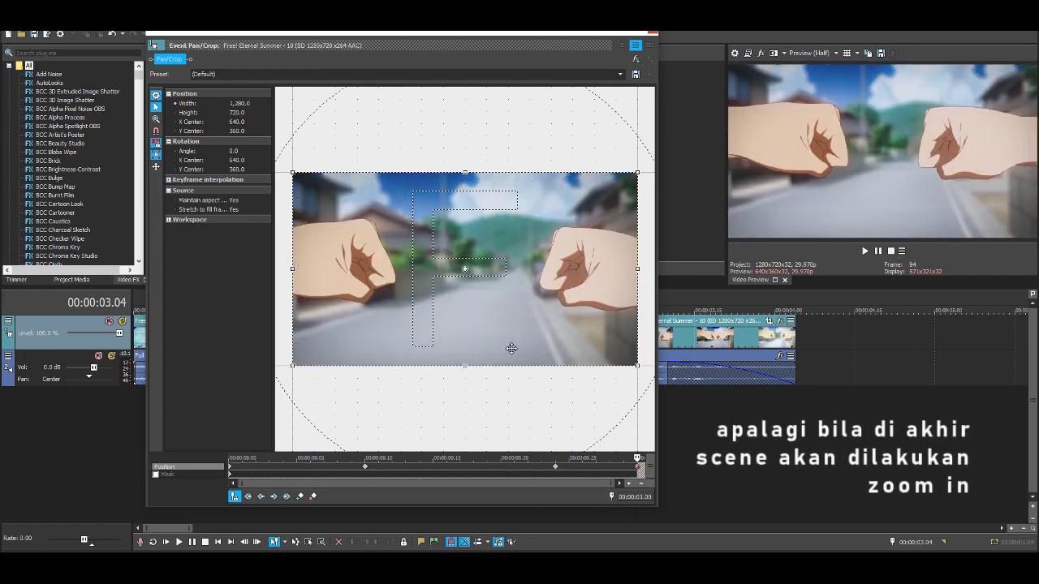
{"action": "left_click", "coordinate": [240, 103]}
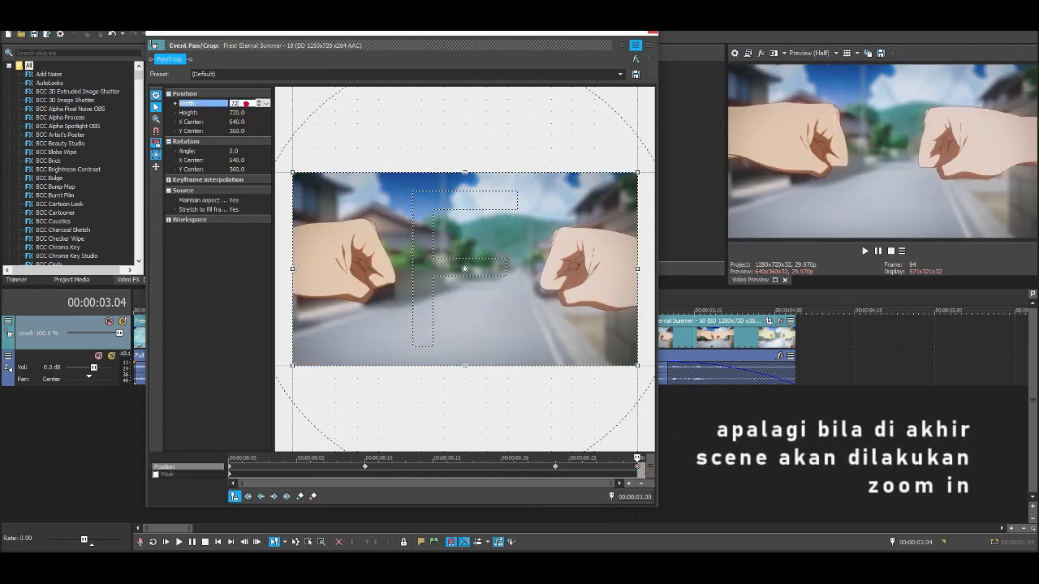
{"action": "type", "text": "720"}
{"action": "key", "text": "Return"}
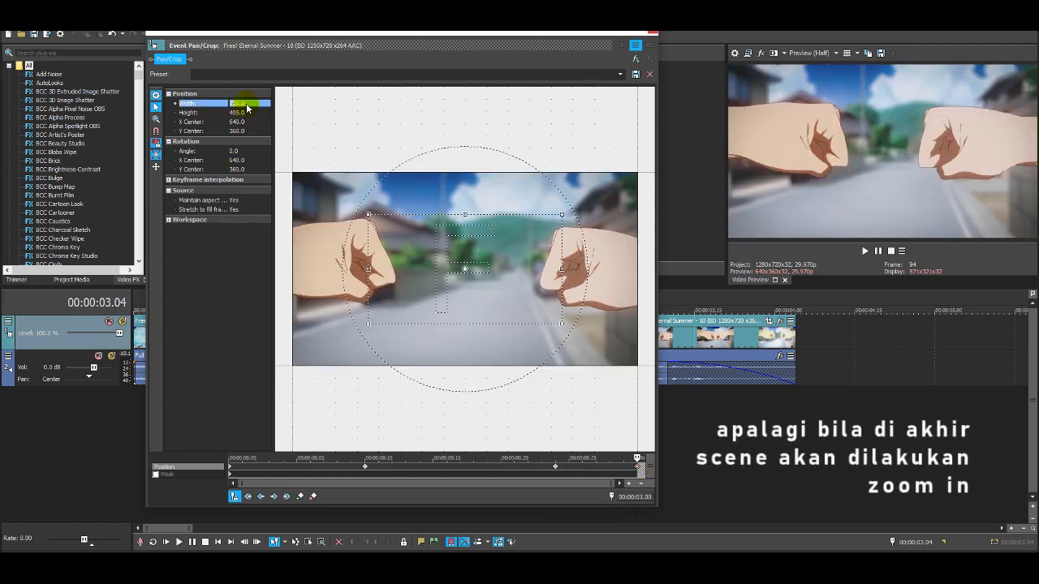
{"action": "left_click", "coordinate": [695, 337]}
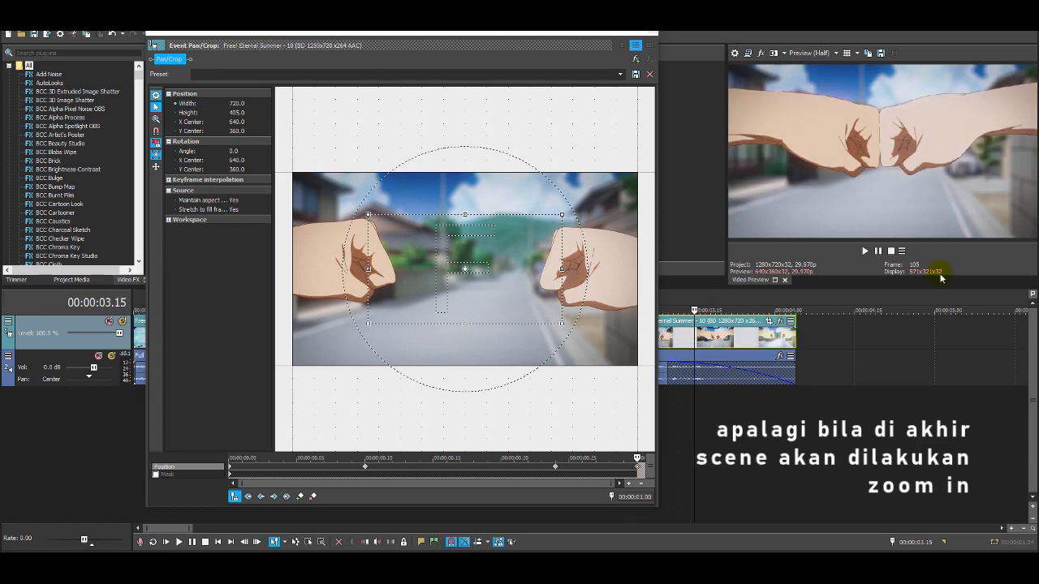
- Set the pan/crop width to 960 at the third clip's 00:00:01.00 end keyframe
{"action": "left_click", "coordinate": [638, 466]}
{"action": "left_click", "coordinate": [241, 103]}
{"action": "type", "text": "960"}
{"action": "key", "text": "Return"}
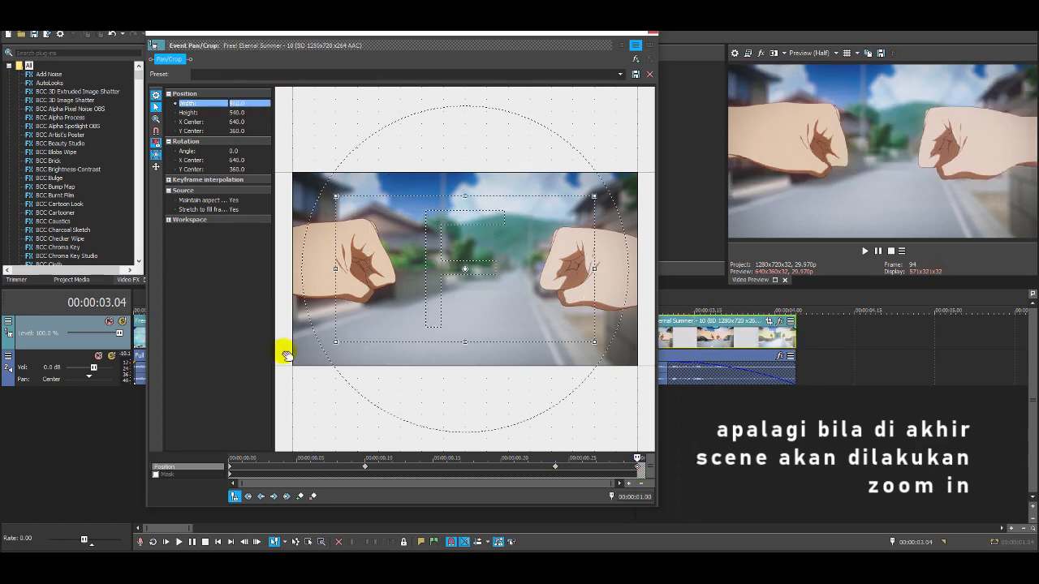
- Change the interpolation type of the third clip's starting keyframe and of its 00:00:00.24 keyframe
{"action": "left_click", "coordinate": [229, 468]}
{"action": "right_click", "coordinate": [230, 467]}
{"action": "left_click", "coordinate": [251, 412]}
{"action": "left_click", "coordinate": [555, 467]}
{"action": "right_click", "coordinate": [557, 469]}
{"action": "left_click", "coordinate": [580, 422]}
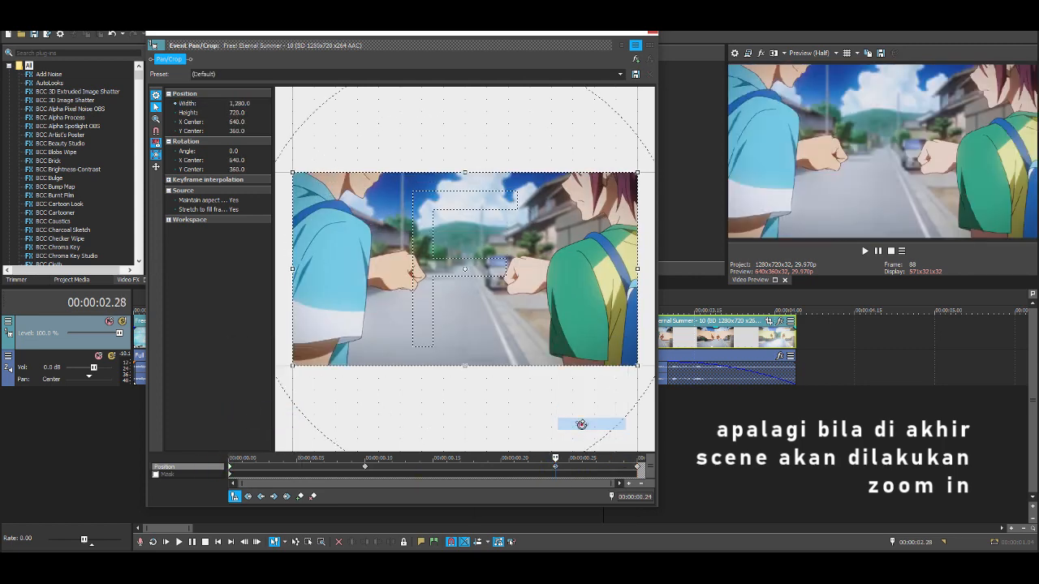
- Offset the third clip's center to 646, 354 at the 00:00:00.10 keyframe and close the pan/crop settings
{"action": "left_click", "coordinate": [363, 464]}
{"action": "left_click_drag", "start_coordinate": [557, 297], "coordinate": [555, 295]}
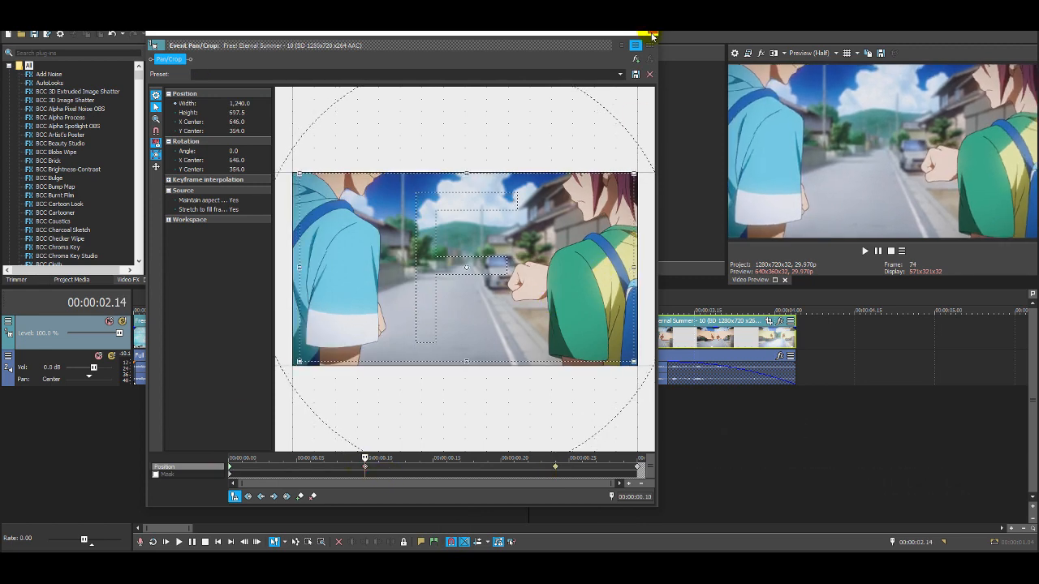
{"action": "left_click", "coordinate": [653, 37]}
- Play the timeline from the second clip to check the third clip's zoom motion
{"action": "left_click", "coordinate": [422, 341]}
{"action": "key", "text": "space"}
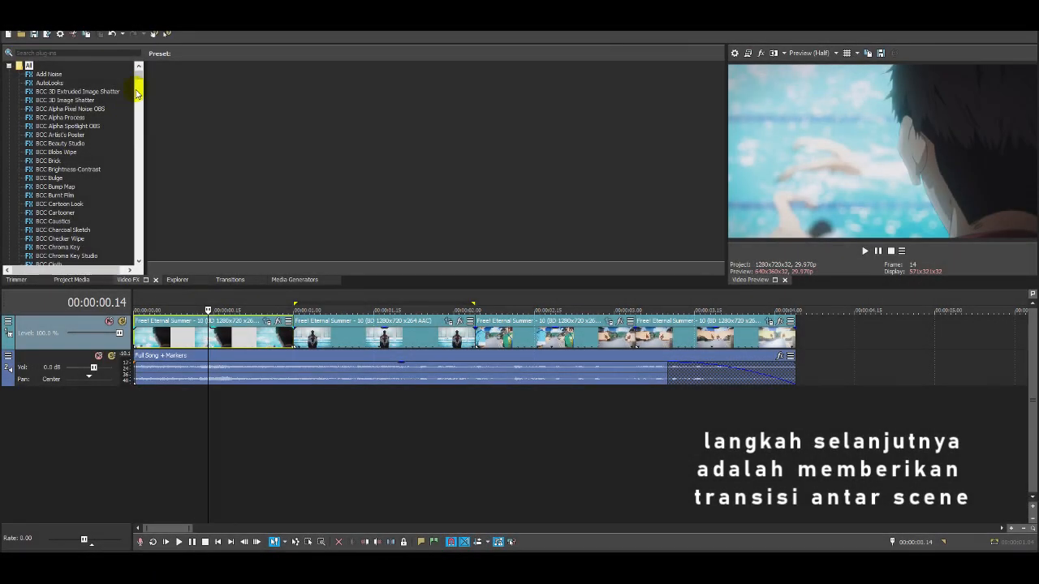
- Apply the default Gaussian Blur to the first clip and set its horizontal and vertical range to 0.0120
{"action": "left_click_drag", "start_coordinate": [137, 92], "coordinate": [139, 124]}
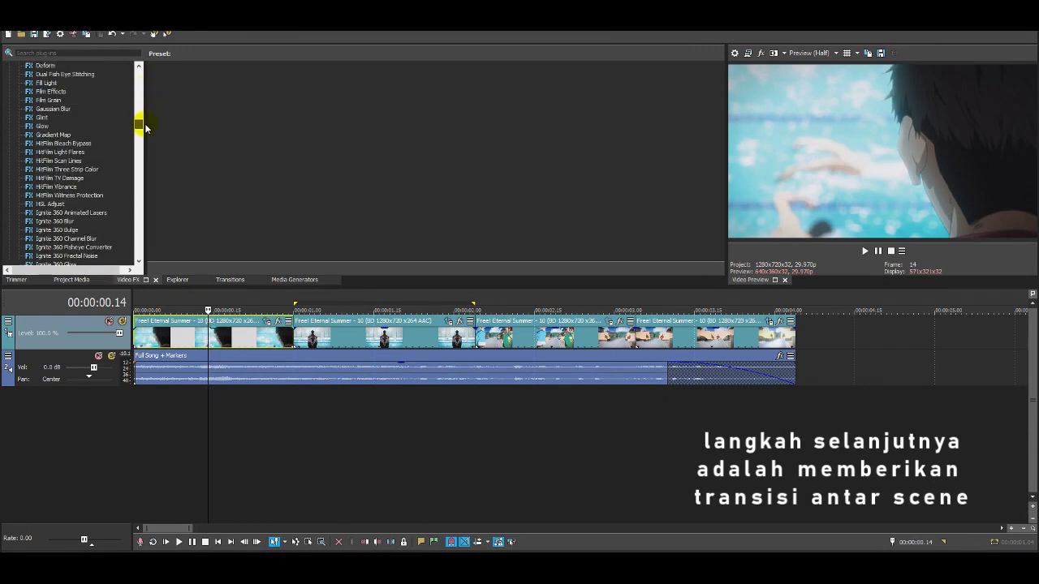
{"action": "left_click", "coordinate": [59, 111]}
{"action": "left_click_drag", "start_coordinate": [172, 86], "coordinate": [305, 344]}
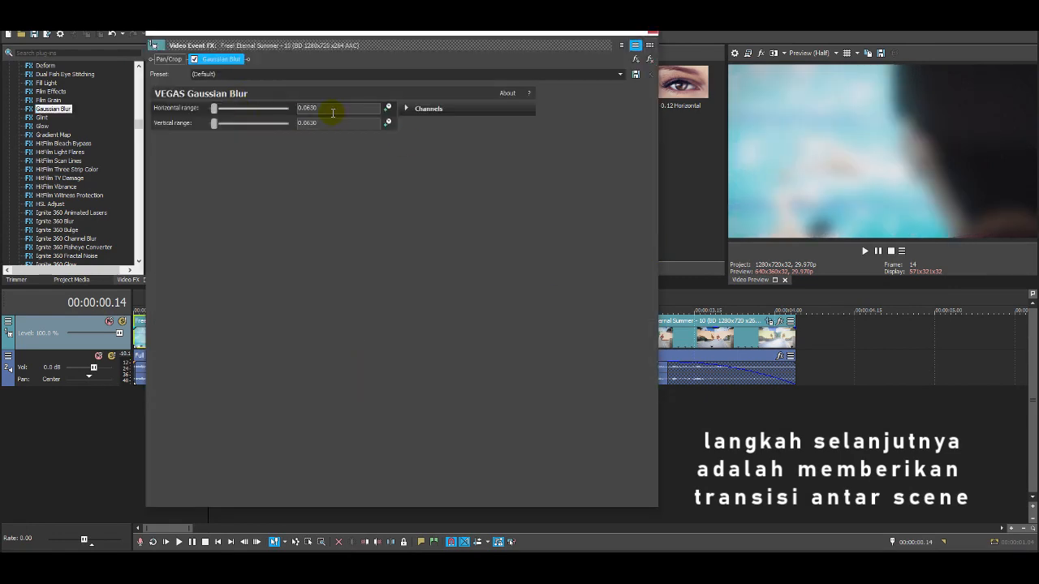
{"action": "type", "text": "0.012"}
{"action": "key", "text": "Return"}
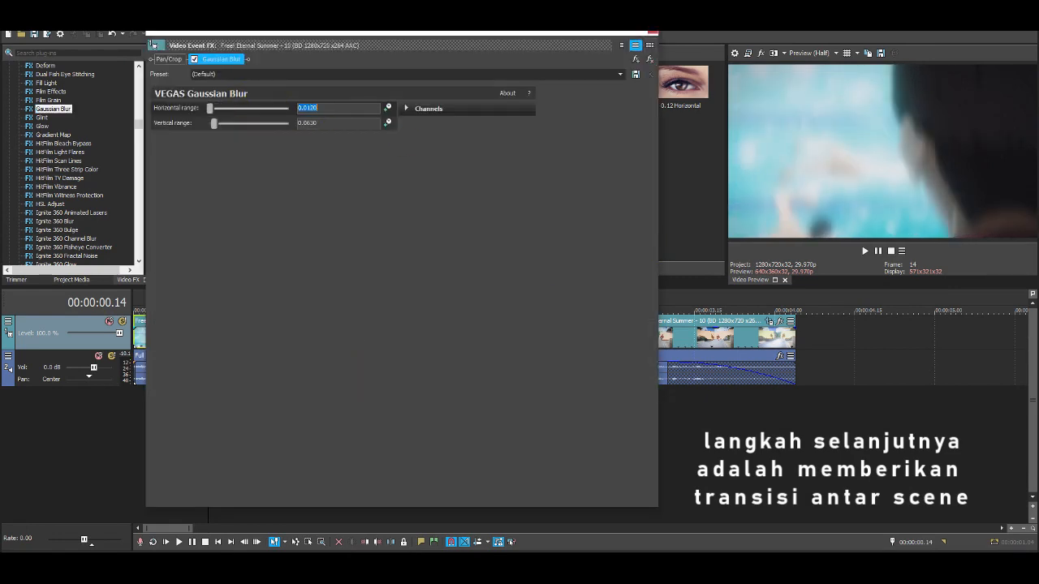
{"action": "left_click", "coordinate": [212, 123]}
{"action": "type", "text": "0.0120"}
{"action": "key", "text": "Return"}
- Animate the first clip's blur, moving its keyframe to the clip's end and setting both ranges to 0 at 00:00:00.24
{"action": "left_click", "coordinate": [387, 109]}
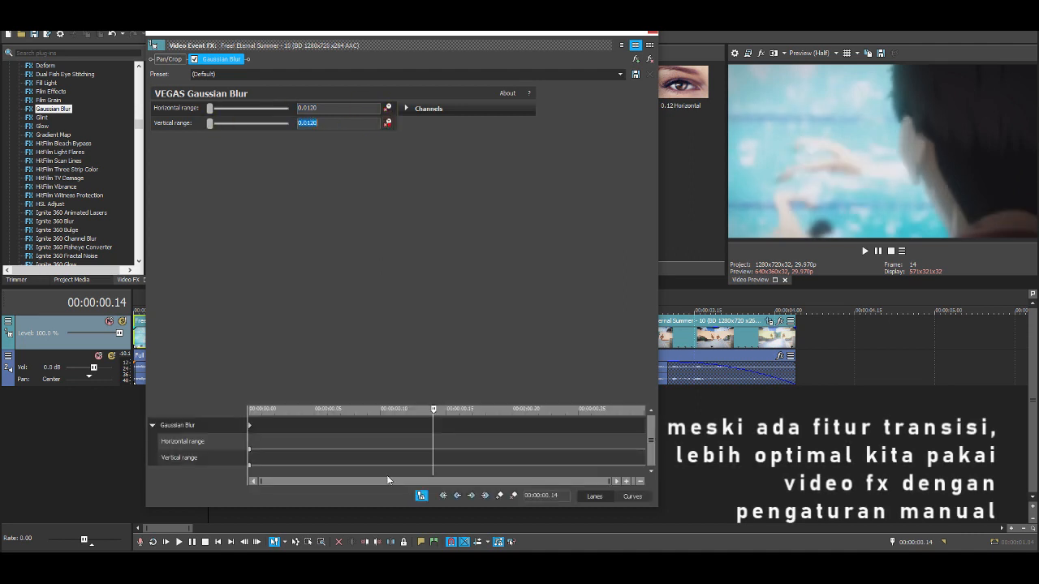
{"action": "left_click", "coordinate": [247, 427]}
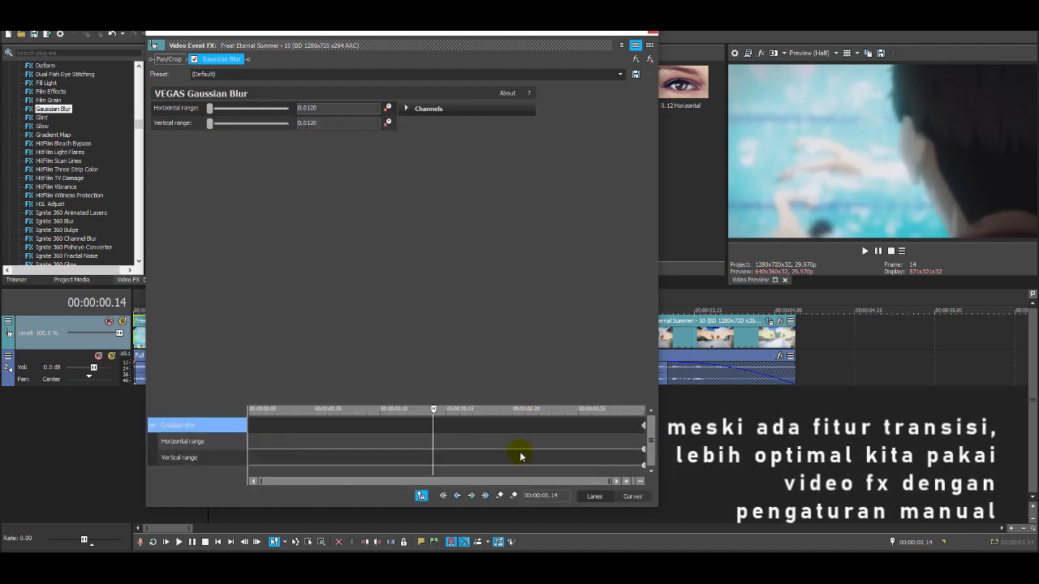
{"action": "left_click_drag", "start_coordinate": [587, 429], "coordinate": [565, 427]}
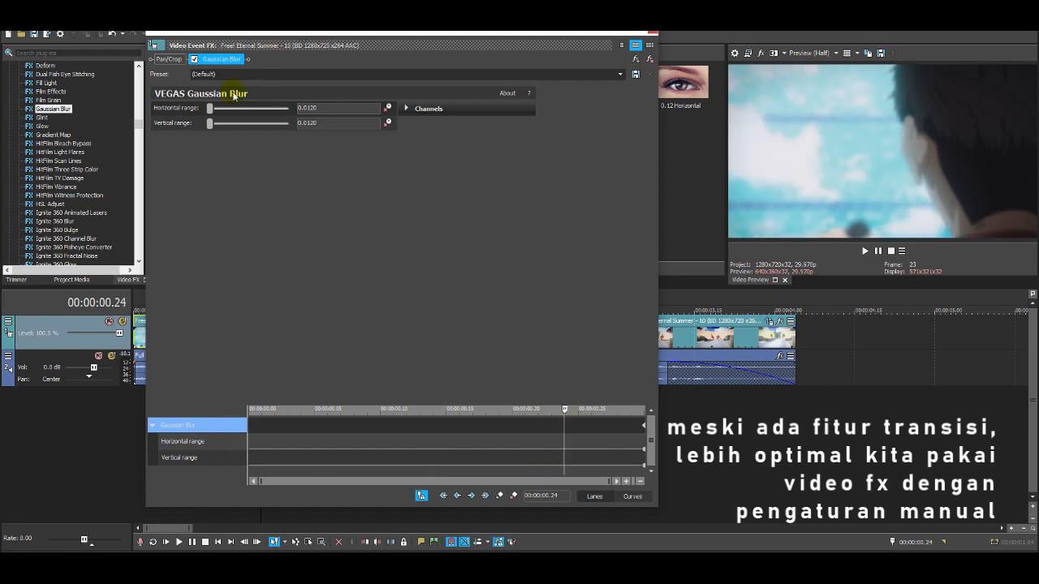
{"action": "left_click_drag", "start_coordinate": [214, 109], "coordinate": [194, 128]}
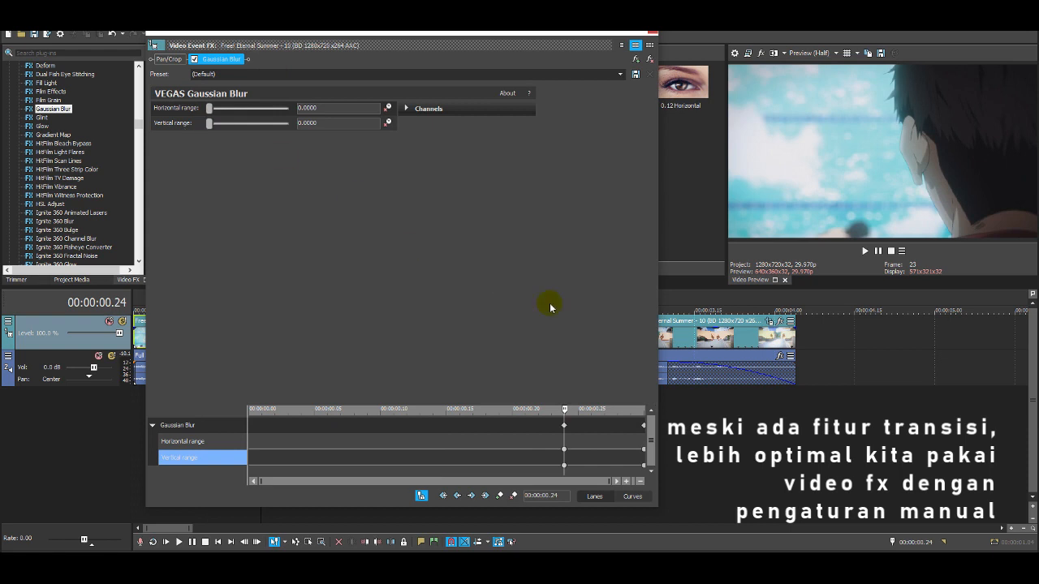
{"action": "left_click", "coordinate": [649, 35]}
- Apply the default Gaussian Blur to the second clip with horizontal and vertical range set to 0.12
{"action": "left_click", "coordinate": [348, 354]}
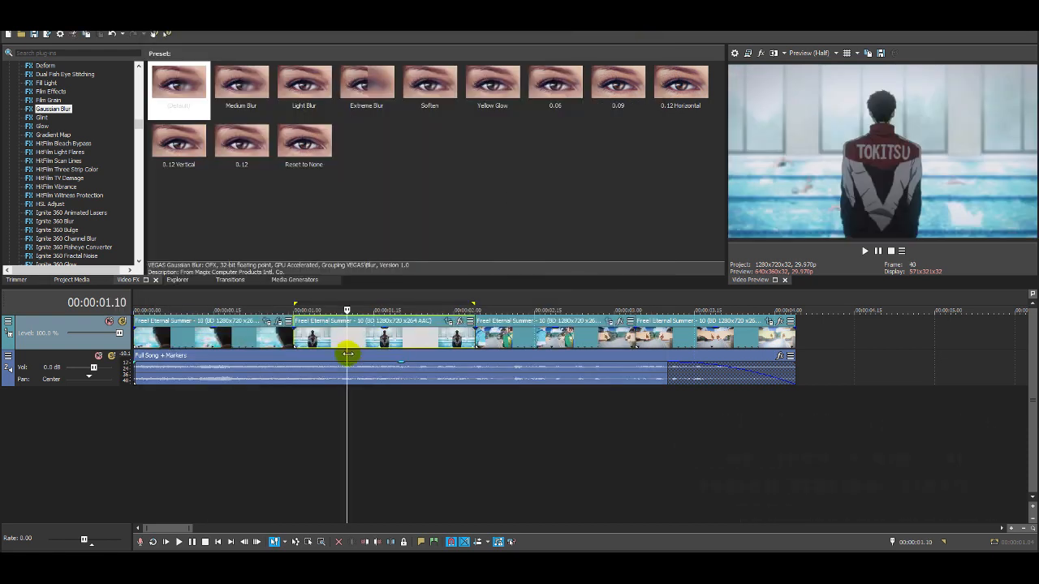
{"action": "left_click_drag", "start_coordinate": [178, 85], "coordinate": [361, 329]}
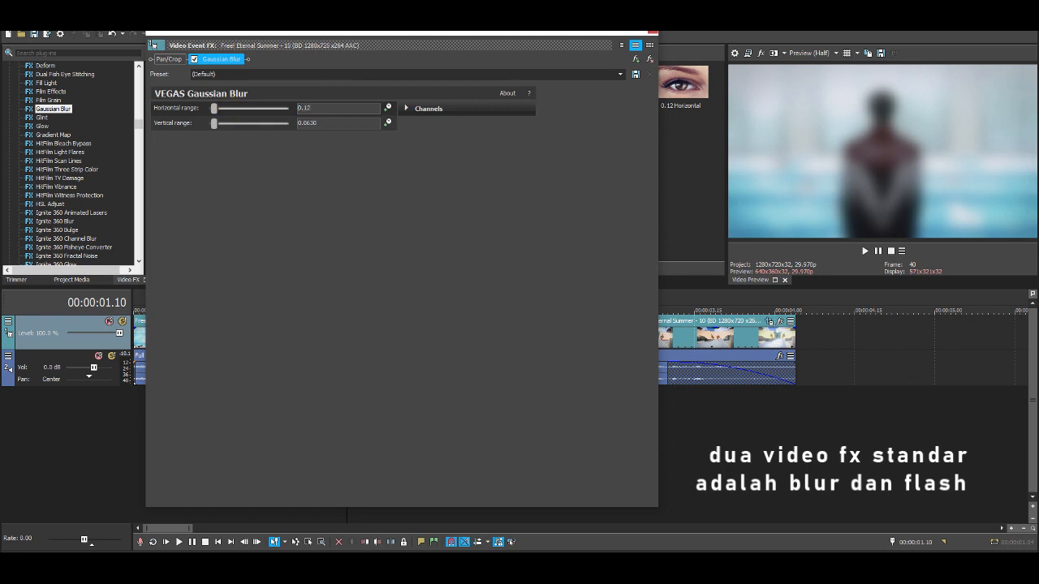
{"action": "type", "text": "0.12"}
{"action": "key", "text": "Return"}
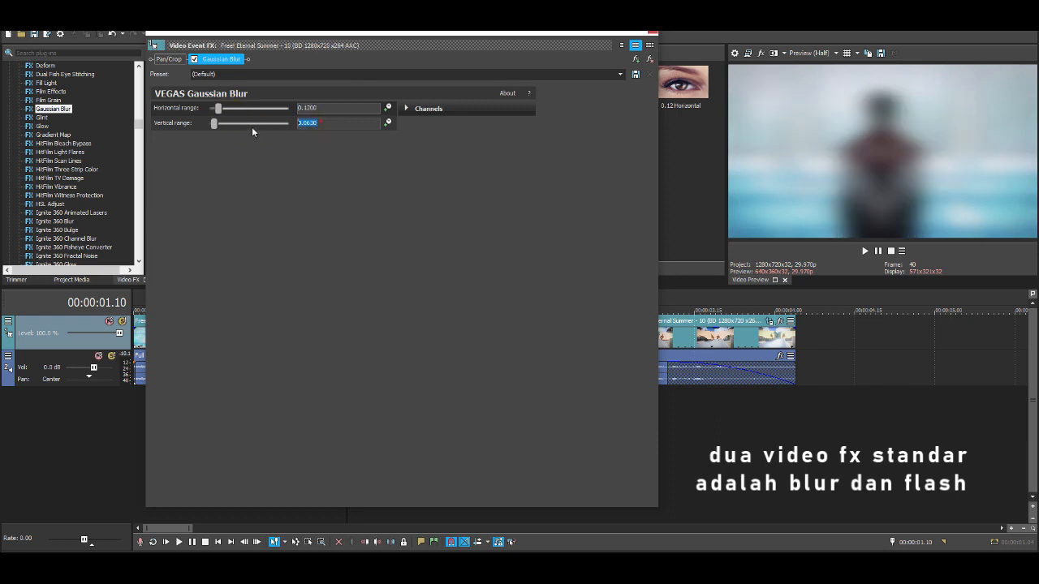
{"action": "type", "text": "0.12"}
{"action": "key", "text": "Return"}
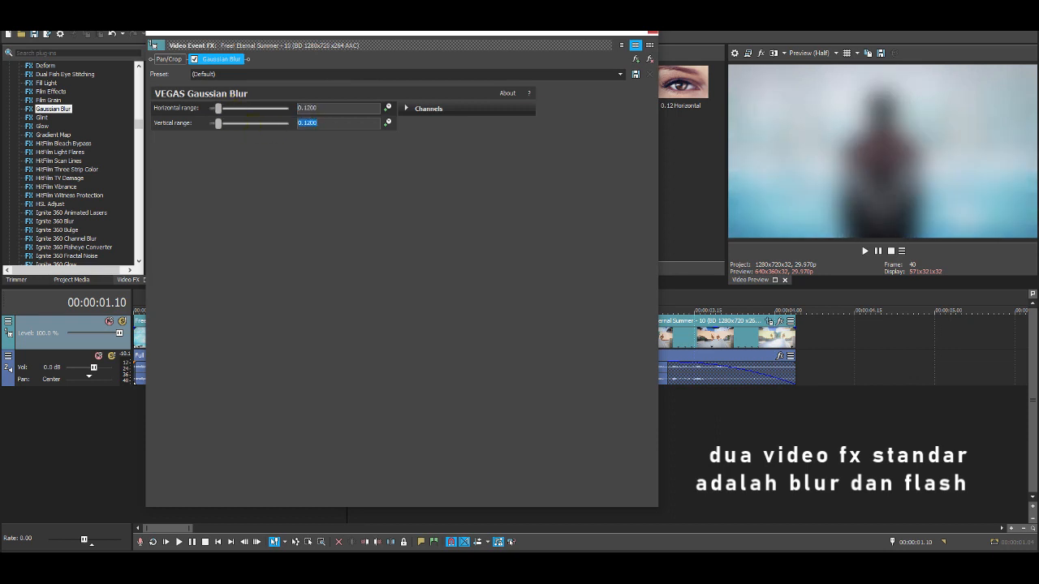
- Animate both blur ranges of the second clip and set them to 0 at a 00:00:00.12 keyframe
{"action": "left_click", "coordinate": [389, 122]}
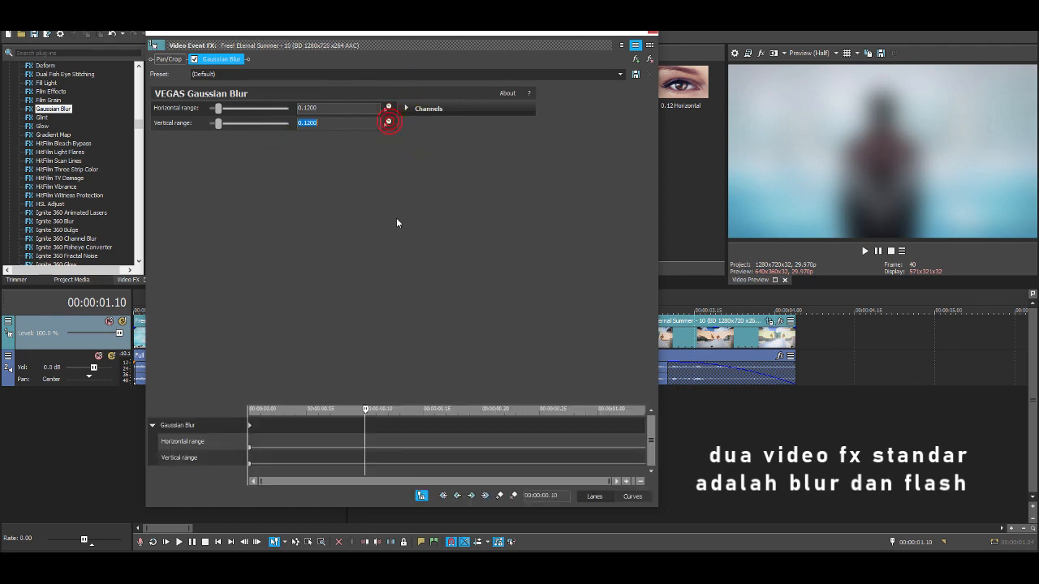
{"action": "left_click_drag", "start_coordinate": [378, 423], "coordinate": [388, 424]}
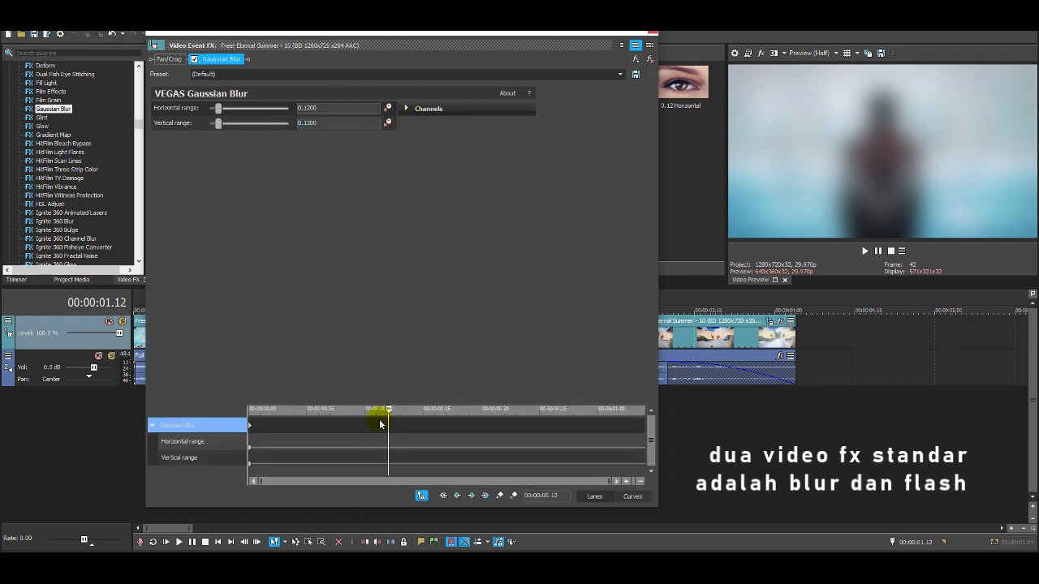
{"action": "left_click_drag", "start_coordinate": [218, 108], "coordinate": [192, 118]}
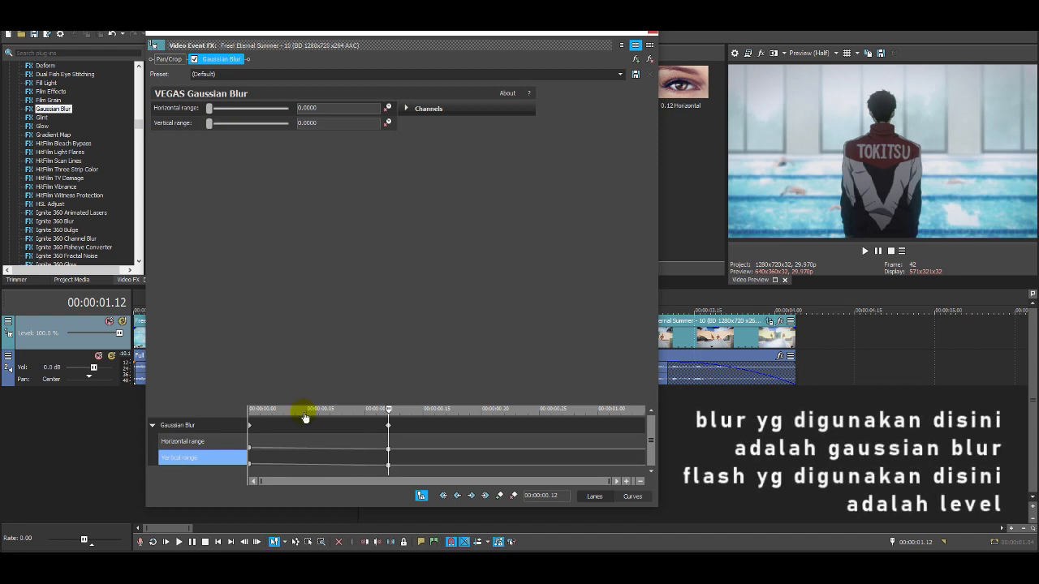
- Set the horizontal and vertical range to 0.0120 at the second clip's starting blur keyframe
{"action": "left_click", "coordinate": [250, 449]}
{"action": "left_click", "coordinate": [250, 448]}
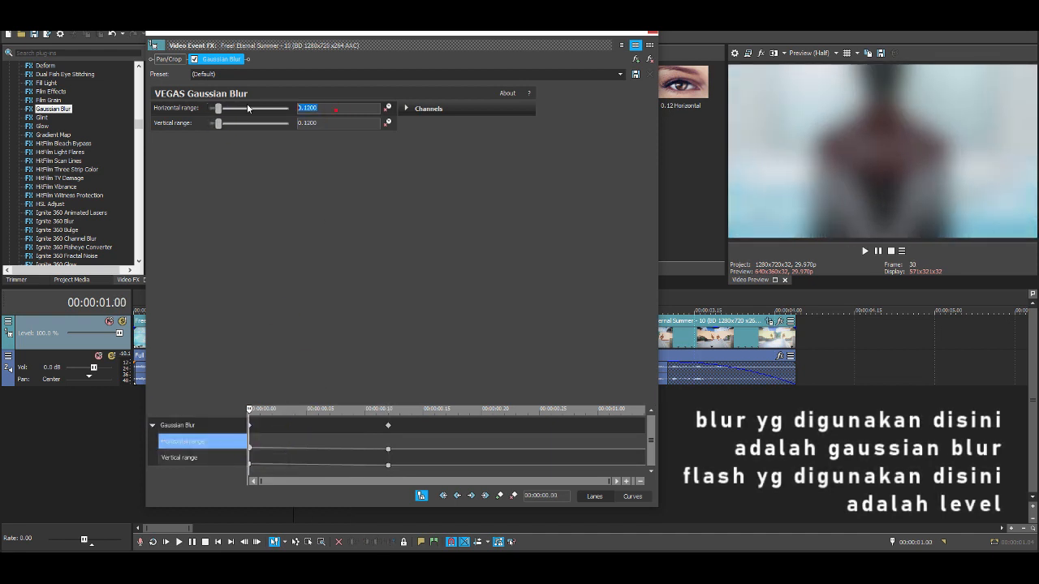
{"action": "type", "text": "0.012"}
{"action": "key", "text": "Return"}
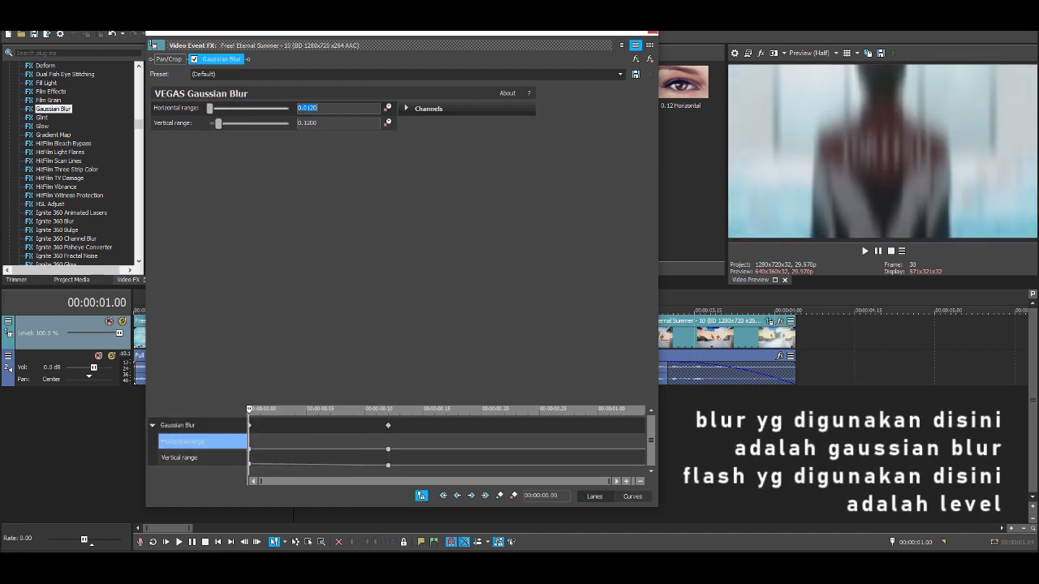
{"action": "left_click", "coordinate": [321, 123]}
{"action": "type", "text": "0.0120"}
{"action": "key", "text": "Return"}
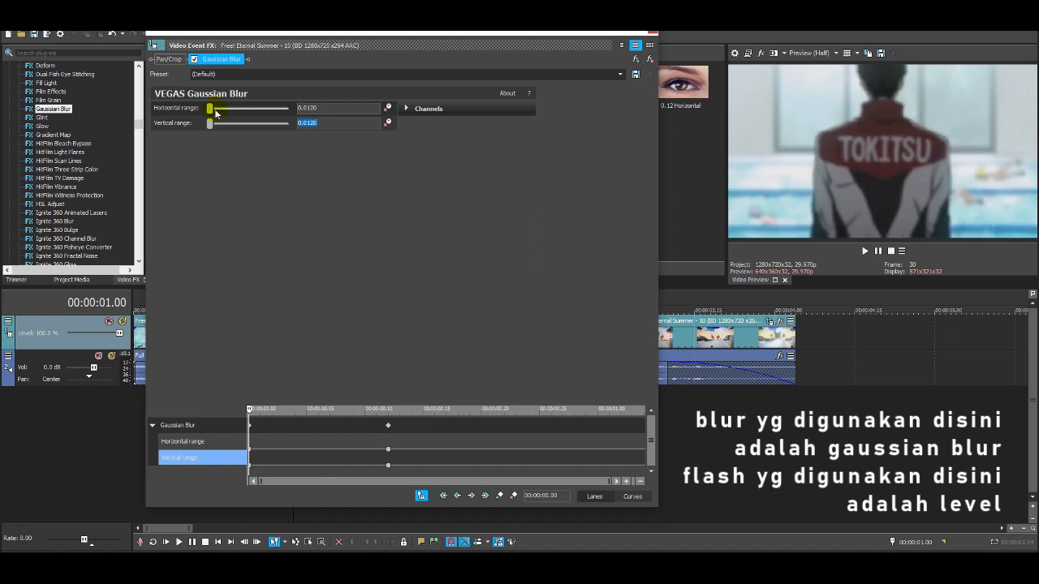
- Add a zero-blur keyframe at 00:00:00.22 to the second clip and set both ranges to 0.0240 at 00:00:01.04
{"action": "left_click", "coordinate": [530, 431]}
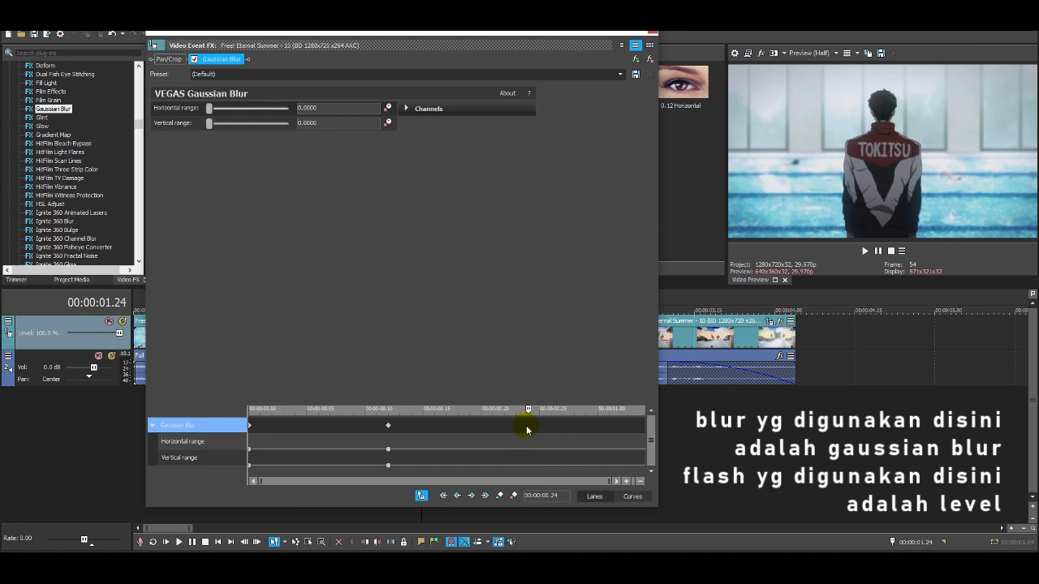
{"action": "left_click", "coordinate": [503, 426]}
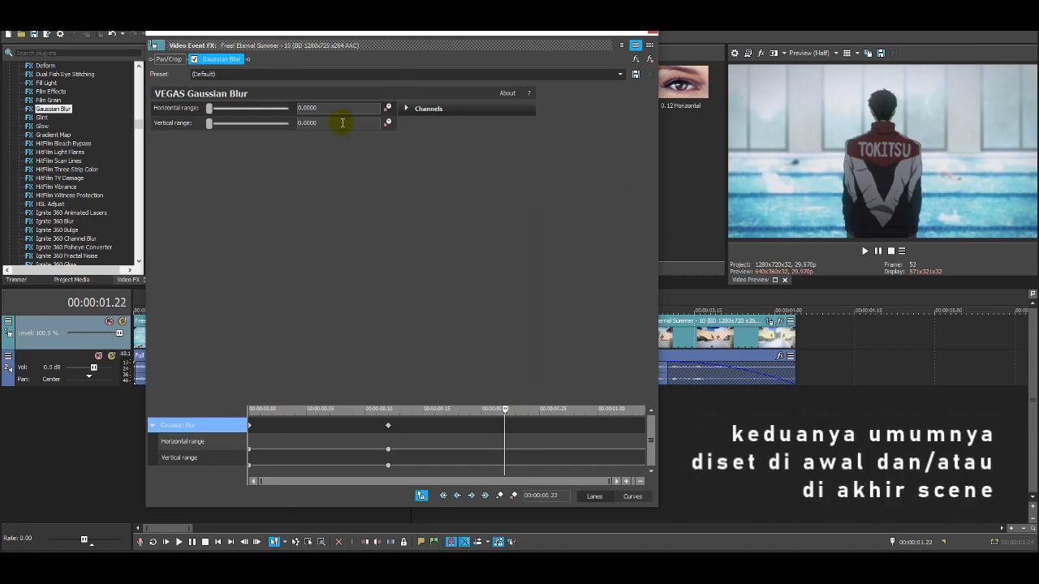
{"action": "left_click", "coordinate": [499, 495]}
{"action": "left_click_drag", "start_coordinate": [556, 435], "coordinate": [646, 436]}
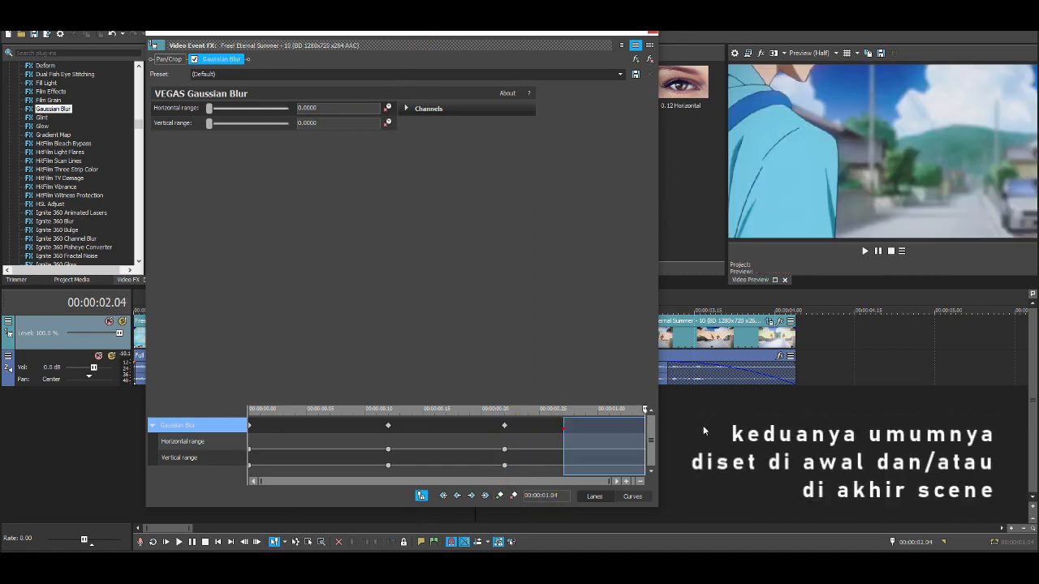
{"action": "left_click", "coordinate": [324, 109]}
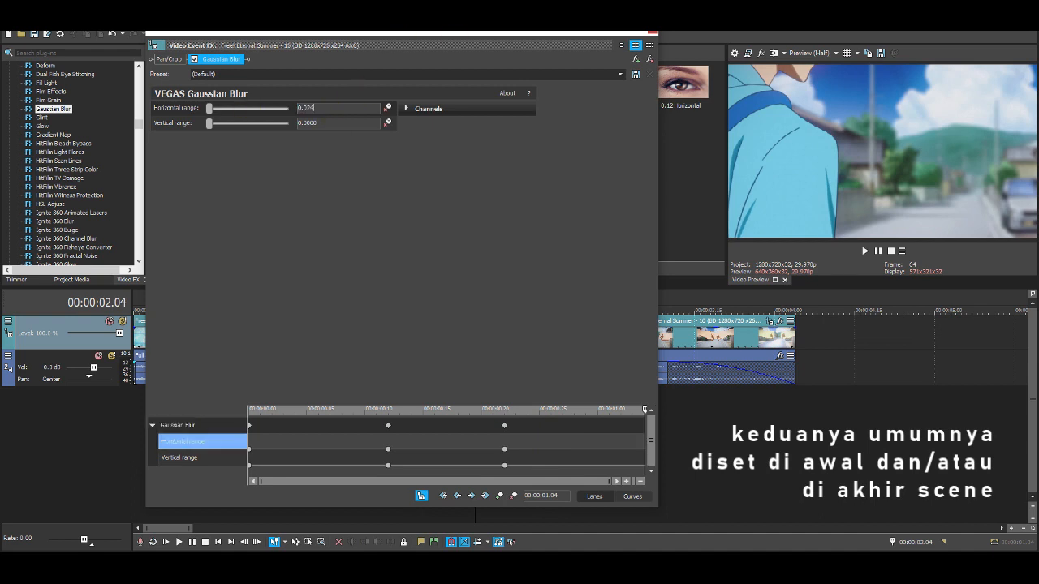
{"action": "left_click", "coordinate": [309, 123]}
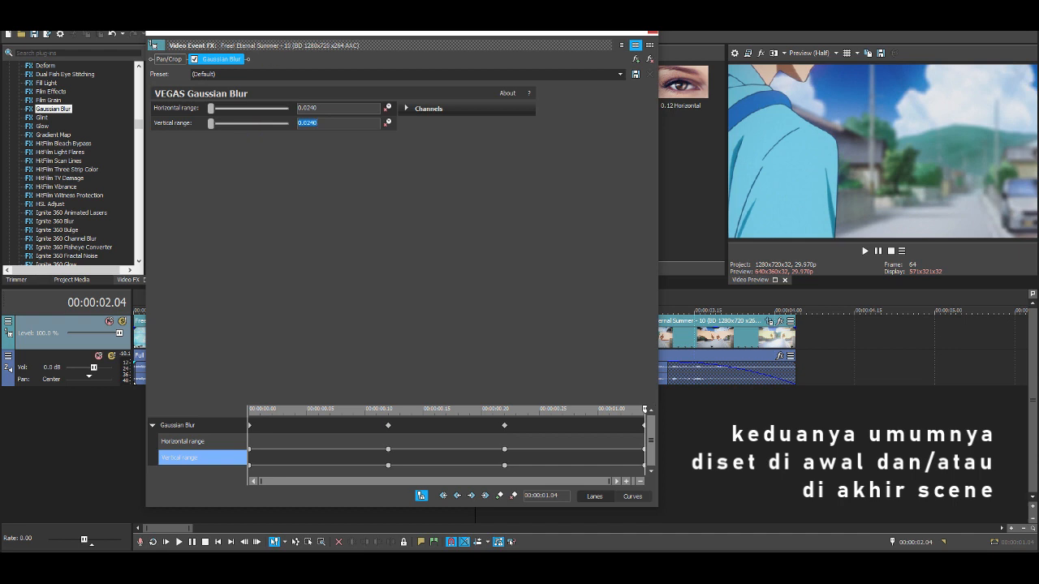
{"action": "left_click", "coordinate": [652, 34]}
- Play the timeline from the start to check the blur transitions between the first clips
{"action": "left_click", "coordinate": [168, 542]}
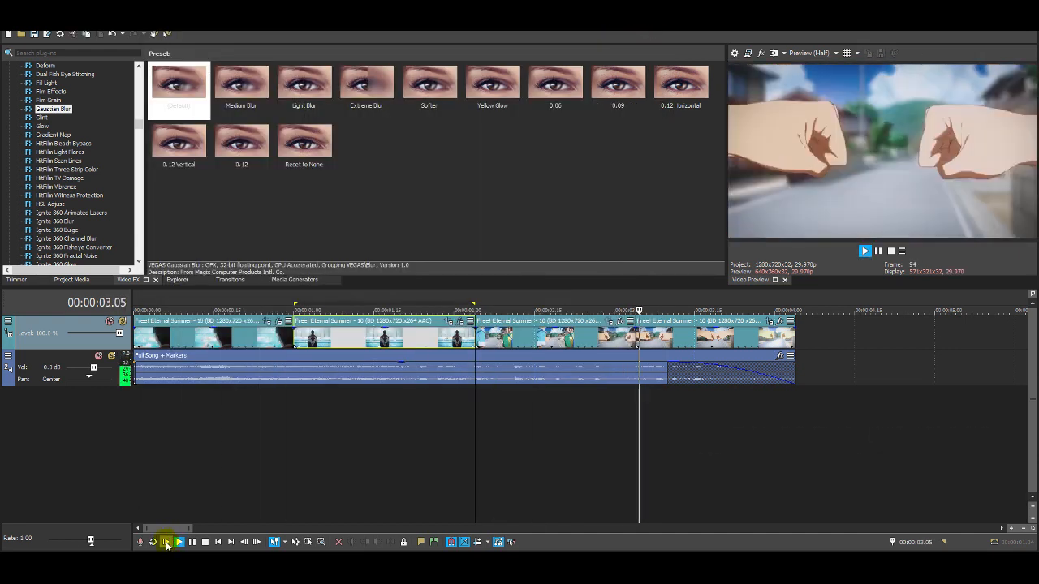
{"action": "key", "text": "space"}
- Apply the default Gaussian Blur to the third clip and set its horizontal and vertical range to 0.0120
{"action": "left_click_drag", "start_coordinate": [200, 69], "coordinate": [547, 336]}
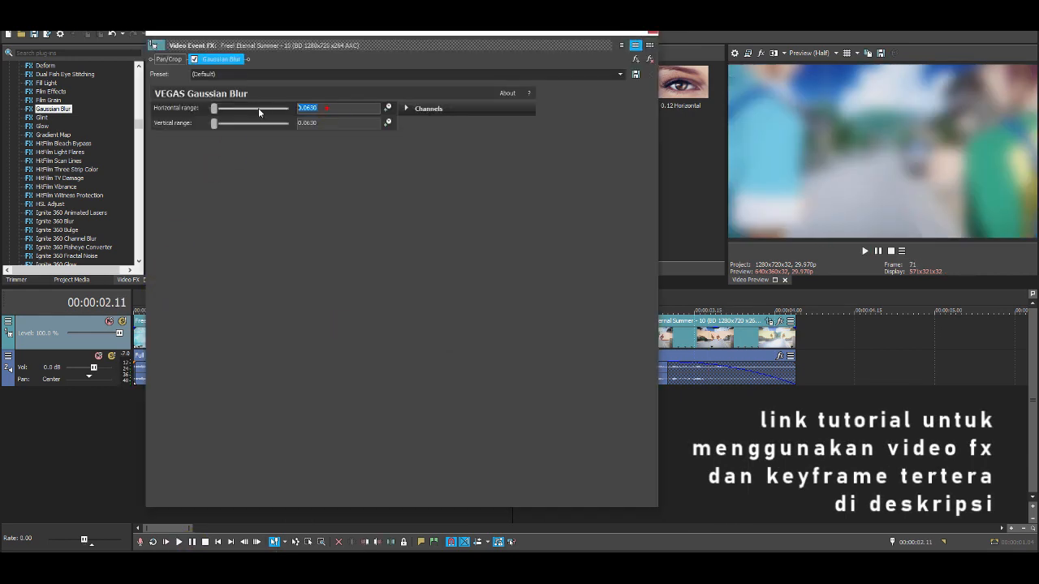
{"action": "type", "text": "120"}
{"action": "key", "text": "Return"}
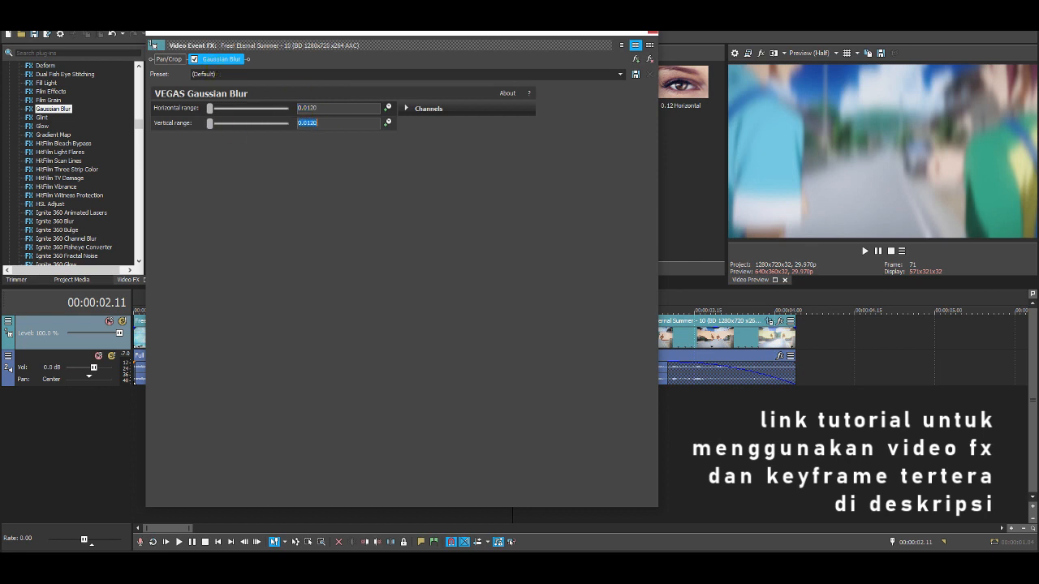
{"action": "type", "text": "0"}
{"action": "key", "text": "Return"}
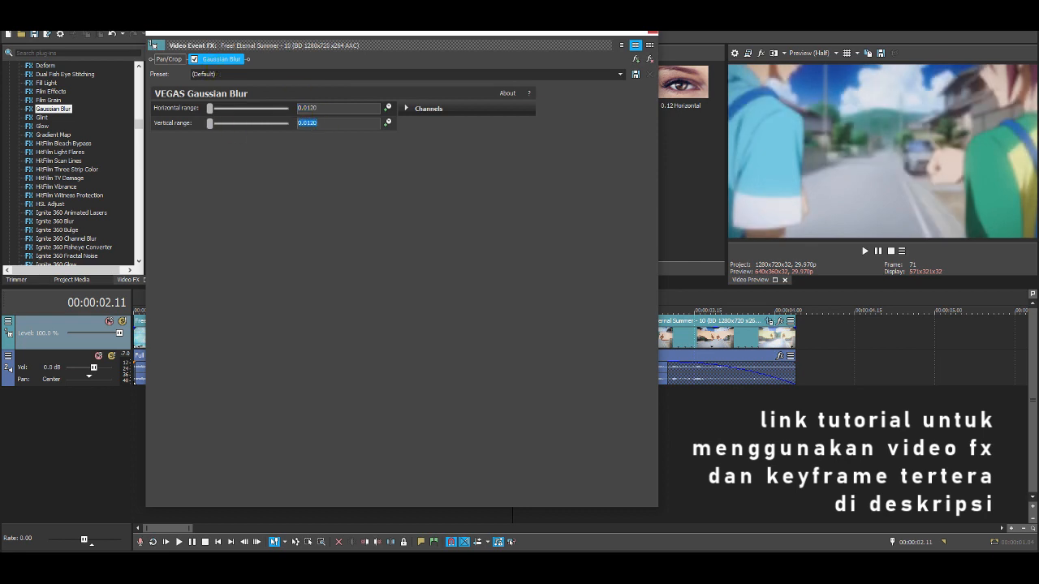
- Animate both blur ranges of the third clip, set them to 0 at 00:00:00.12 and close the effect settings
{"action": "left_click", "coordinate": [388, 106]}
{"action": "left_click", "coordinate": [387, 122]}
{"action": "left_click_drag", "start_coordinate": [378, 426], "coordinate": [406, 430]}
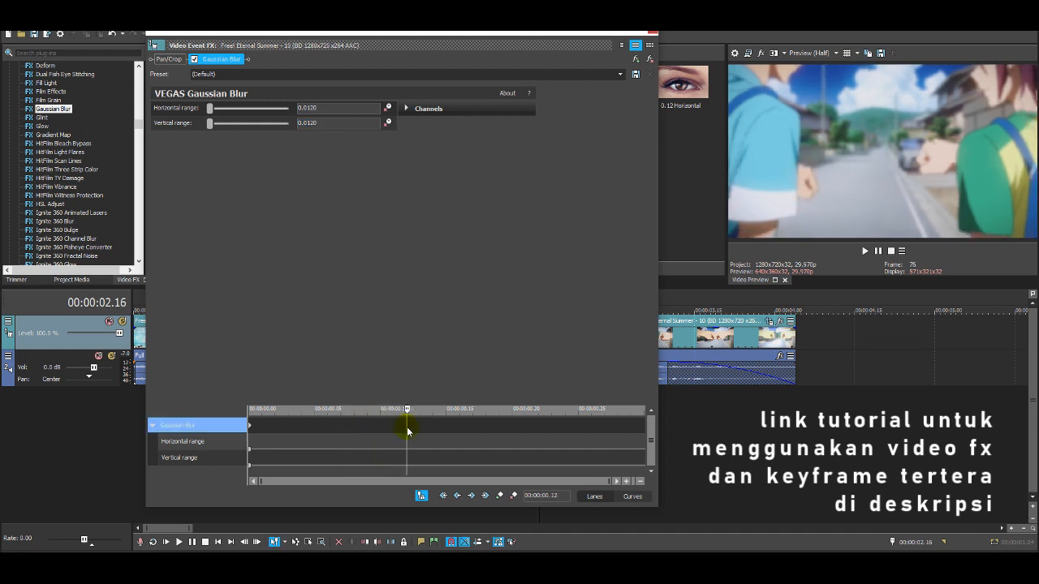
{"action": "left_click_drag", "start_coordinate": [209, 107], "coordinate": [203, 122]}
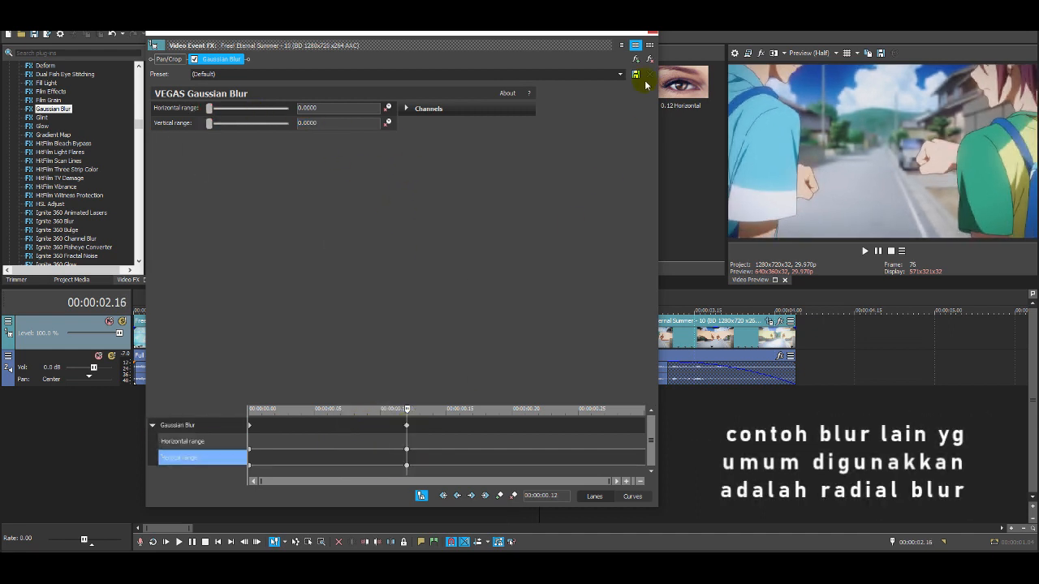
{"action": "left_click", "coordinate": [651, 34]}
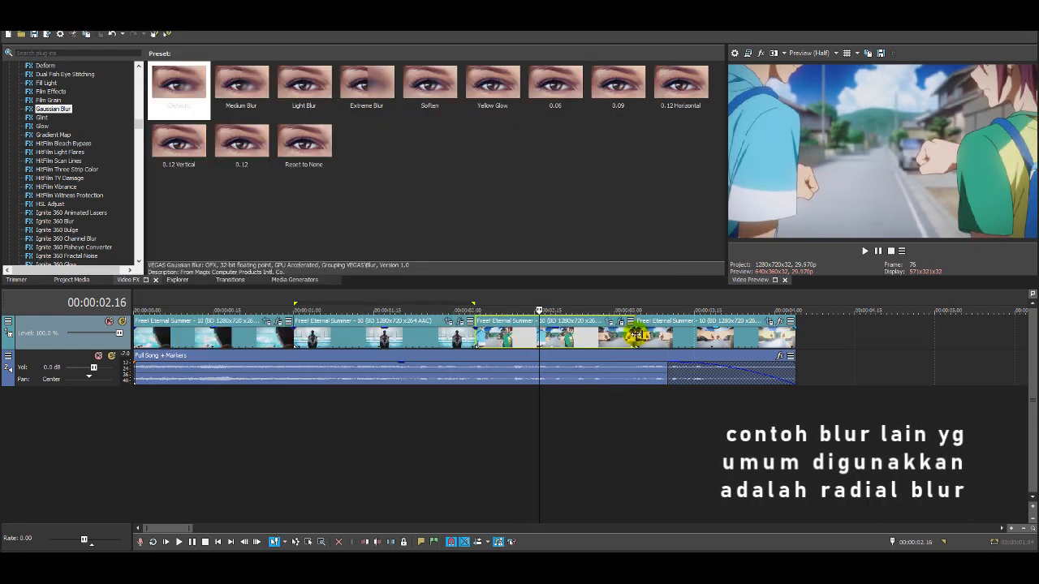
- Apply the default Gaussian Blur to the fourth clip, animate both ranges and set them to 0.0120 at its start
{"action": "left_click", "coordinate": [635, 334]}
{"action": "left_click", "coordinate": [180, 92]}
{"action": "left_click_drag", "start_coordinate": [645, 345], "coordinate": [645, 345]}
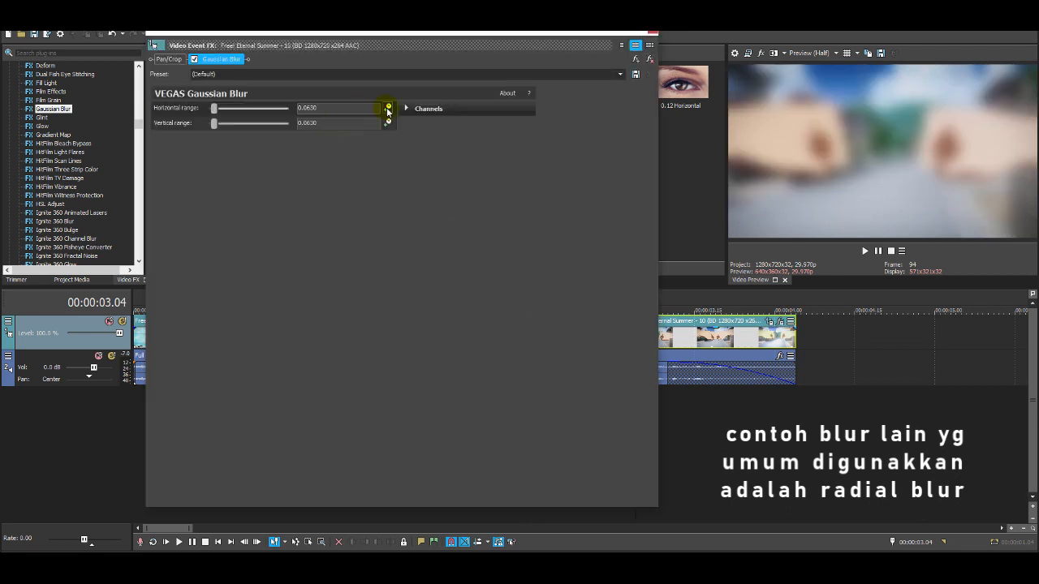
{"action": "left_click", "coordinate": [213, 108]}
{"action": "type", "text": "0.0120"}
{"action": "key", "text": "Return"}
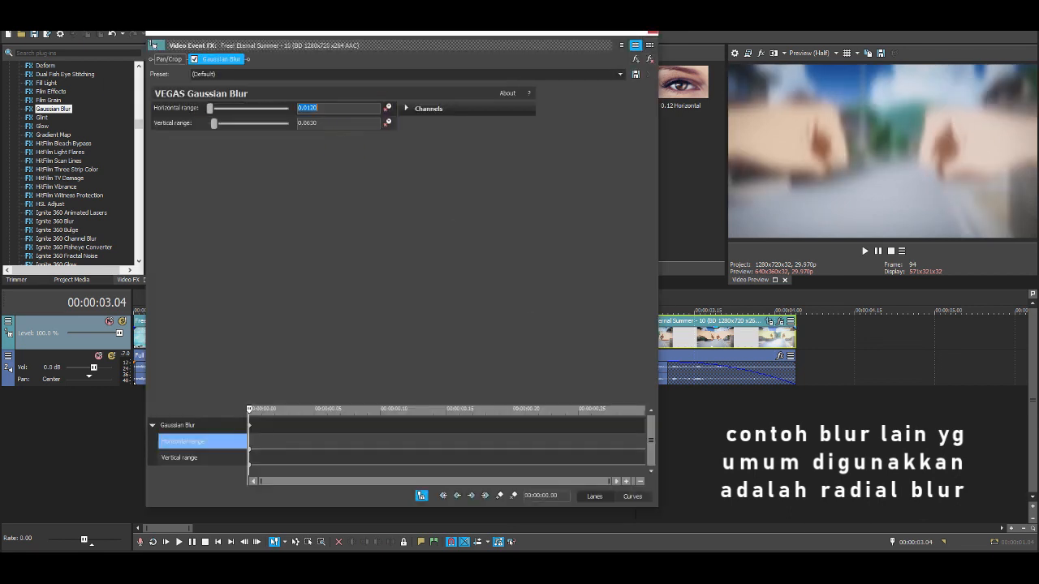
{"action": "left_click", "coordinate": [207, 123]}
{"action": "type", "text": "0.0120"}
{"action": "key", "text": "Return"}
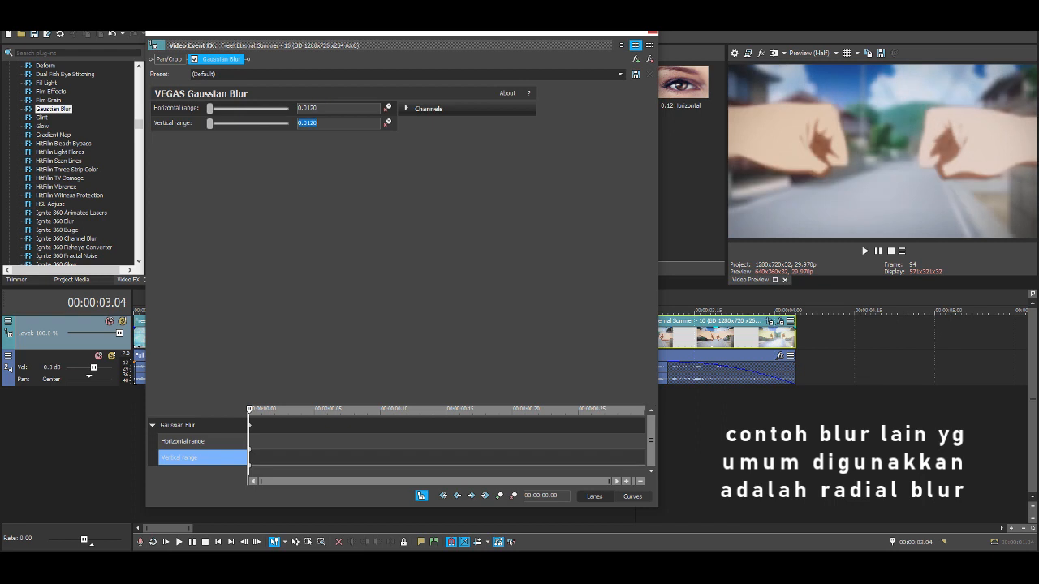
- Set both blur ranges of the fourth clip to 0 at 00:00:00.12 and play back the timeline
{"action": "left_click_drag", "start_coordinate": [371, 425], "coordinate": [408, 412]}
{"action": "left_click_drag", "start_coordinate": [213, 108], "coordinate": [166, 132]}
{"action": "left_click", "coordinate": [642, 34]}
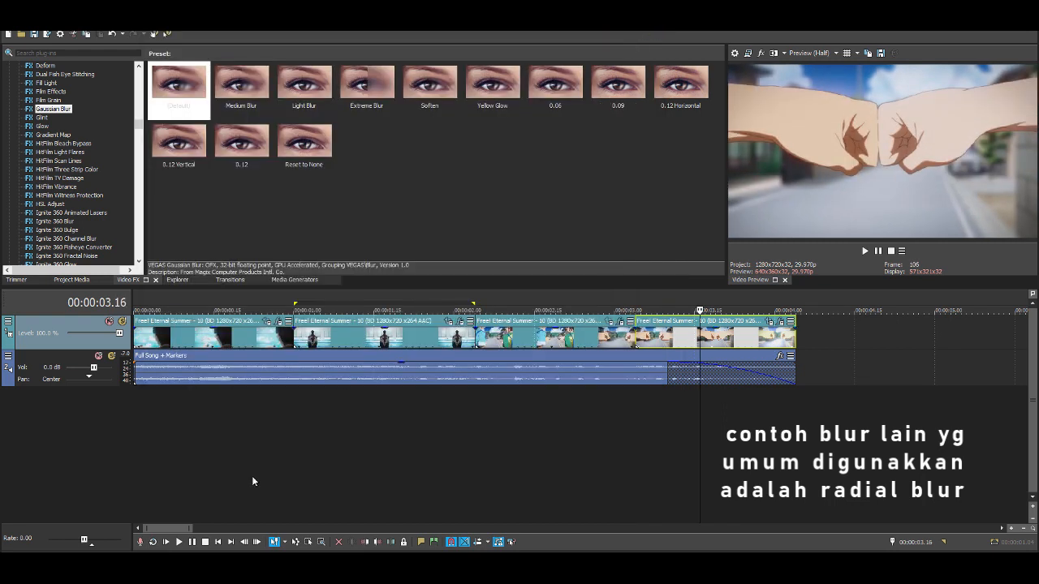
{"action": "left_click", "coordinate": [165, 542]}
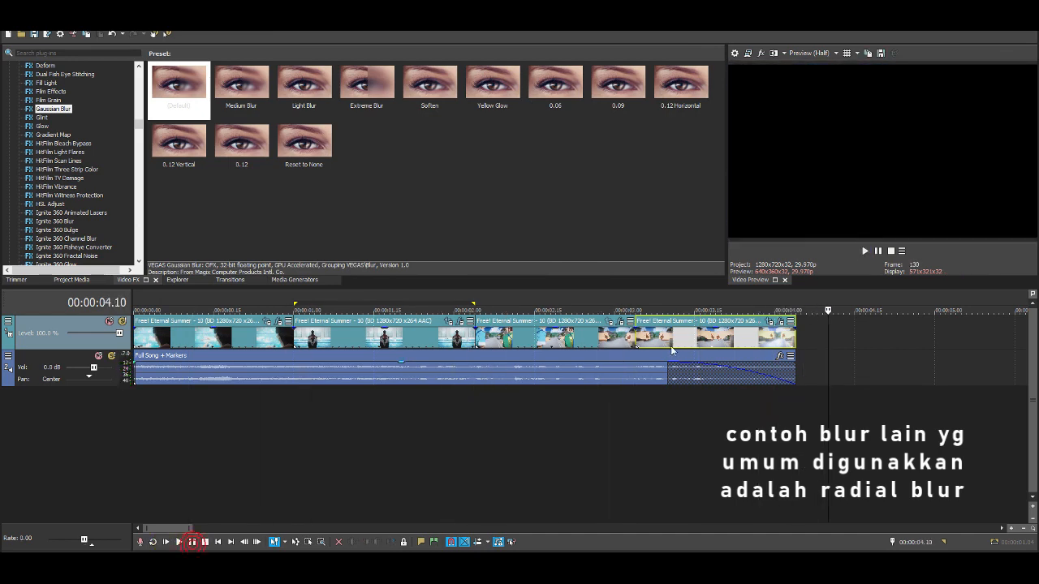
{"action": "left_click", "coordinate": [203, 543]}
- Apply the default Radial Blur effect to the third clip
{"action": "left_click_drag", "start_coordinate": [139, 129], "coordinate": [139, 188]}
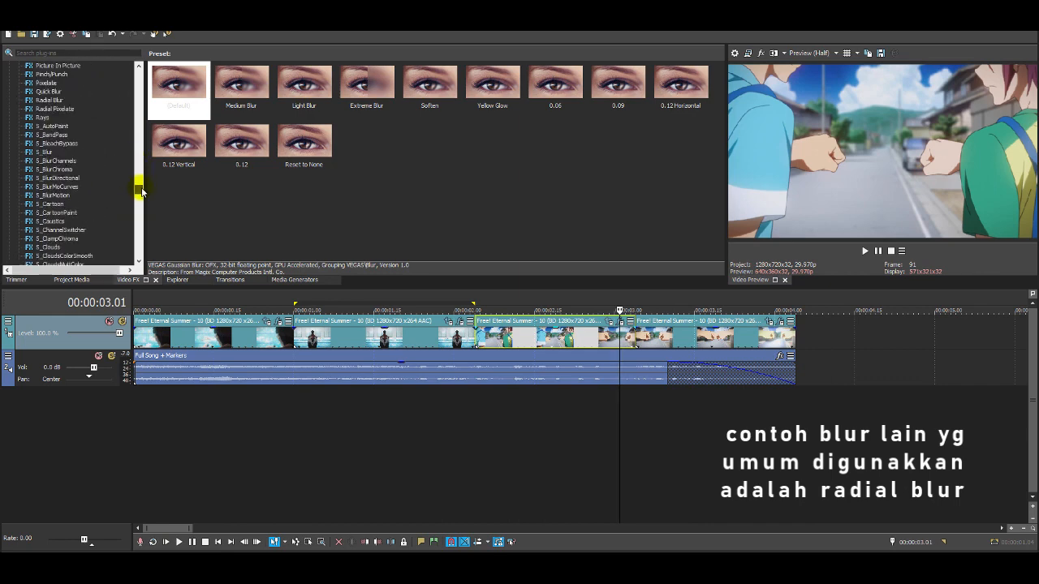
{"action": "left_click", "coordinate": [49, 99]}
{"action": "left_click_drag", "start_coordinate": [614, 309], "coordinate": [613, 340]}
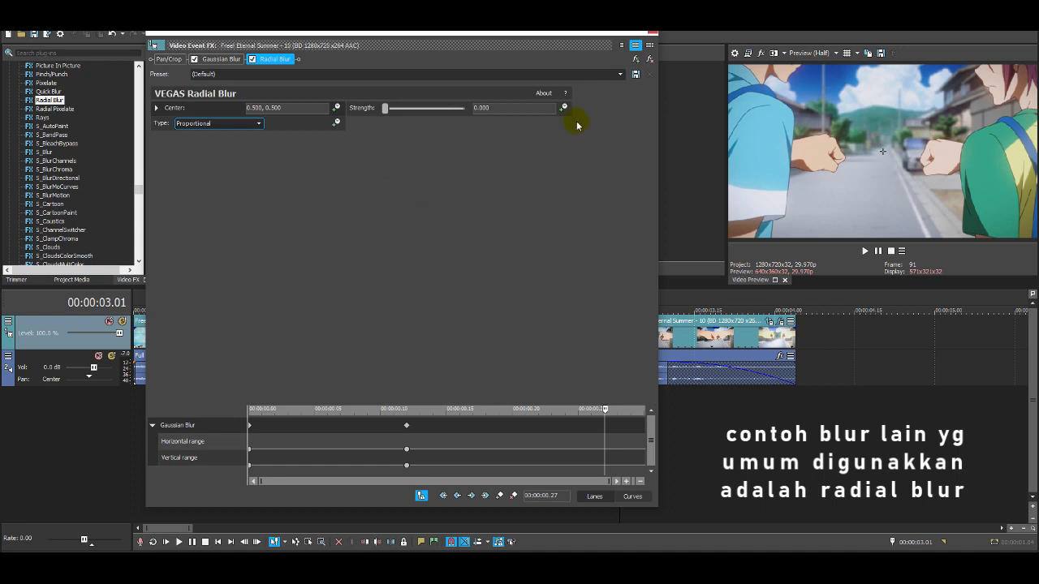
- Move the third clip's starting Radial Blur keyframe to 00:00:00.24 and set the Strength to about 0.592 at 00:00:01.00
{"action": "left_click_drag", "start_coordinate": [652, 437], "coordinate": [651, 451]}
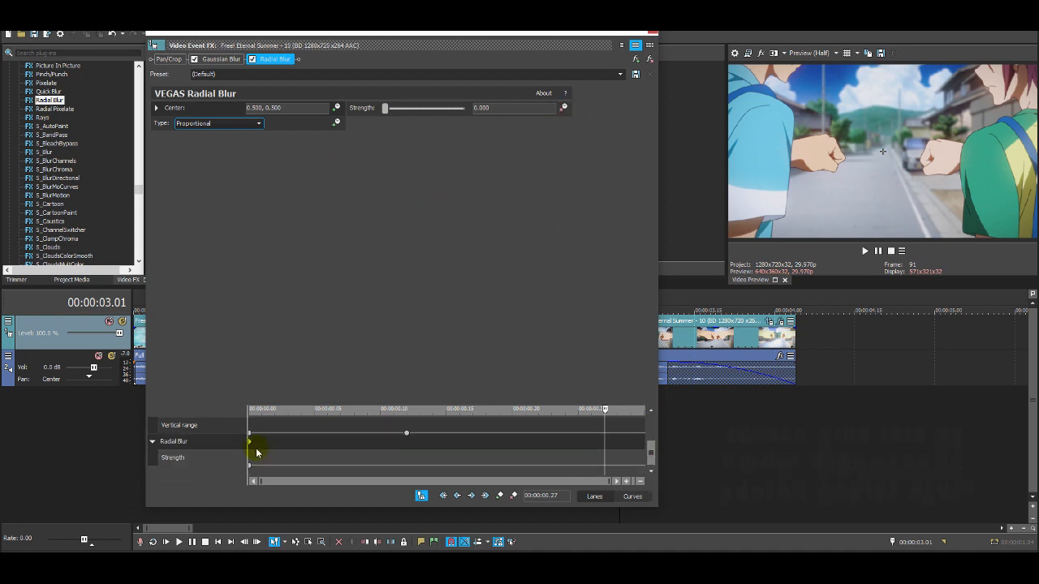
{"action": "left_click_drag", "start_coordinate": [250, 444], "coordinate": [565, 441]}
{"action": "left_click_drag", "start_coordinate": [394, 116], "coordinate": [426, 116]}
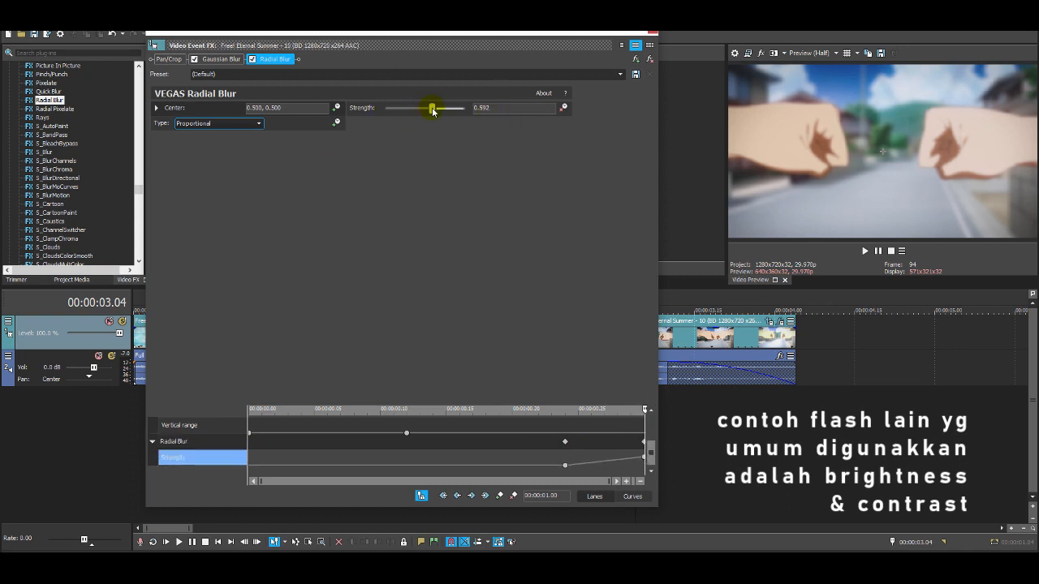
{"action": "left_click", "coordinate": [652, 35]}
- Play the timeline from within the third clip to check its Radial Blur transition into the fourth clip
{"action": "key", "text": "space"}
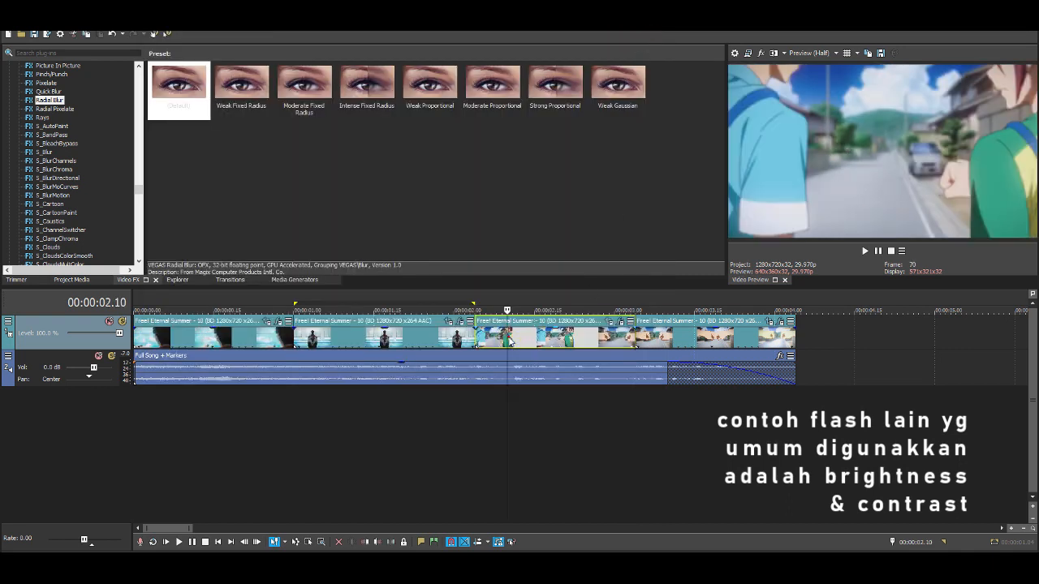
{"action": "left_click", "coordinate": [513, 344]}
{"action": "left_click", "coordinate": [514, 347]}
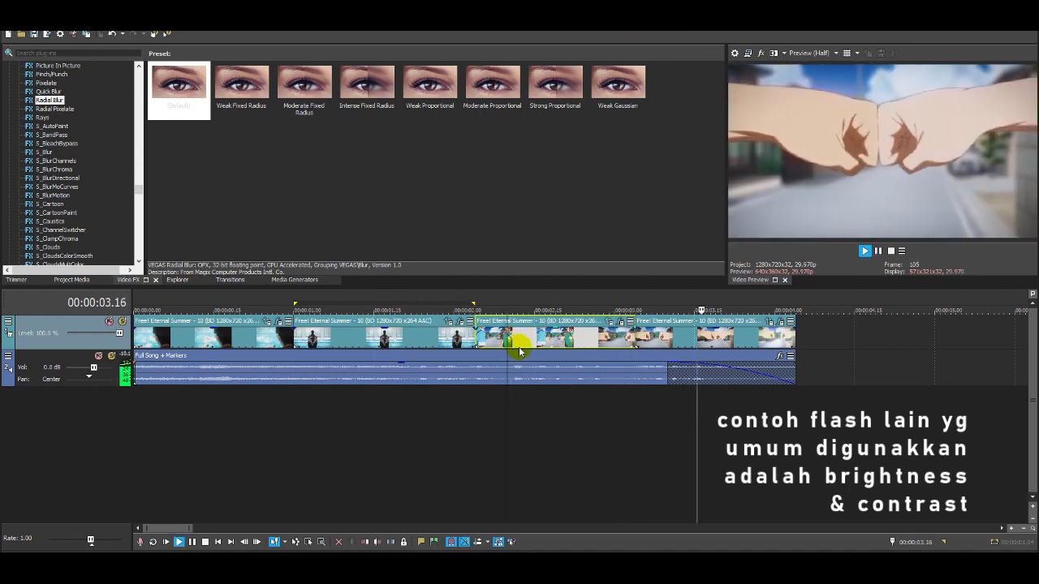
{"action": "key", "text": "space"}
- Apply the default Levels effect to the first clip
{"action": "left_click", "coordinate": [160, 346]}
{"action": "left_click_drag", "start_coordinate": [138, 186], "coordinate": [139, 165]}
{"action": "left_click", "coordinate": [44, 74]}
{"action": "left_click_drag", "start_coordinate": [180, 88], "coordinate": [251, 351]}
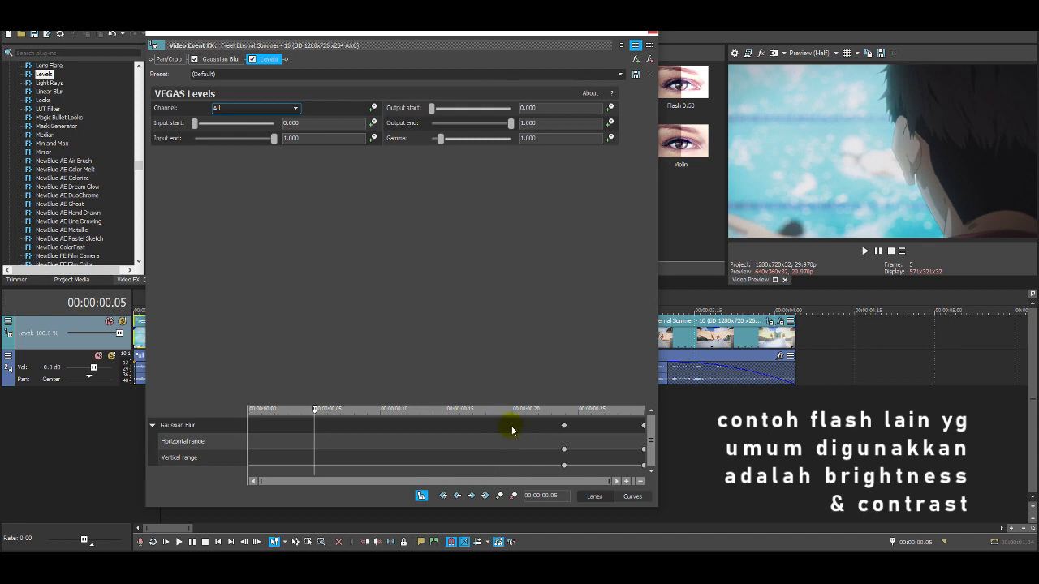
- Animate Input end and Gamma of the first clip's Levels and move their starting keyframe to 00:00:00.24
{"action": "left_click", "coordinate": [374, 140]}
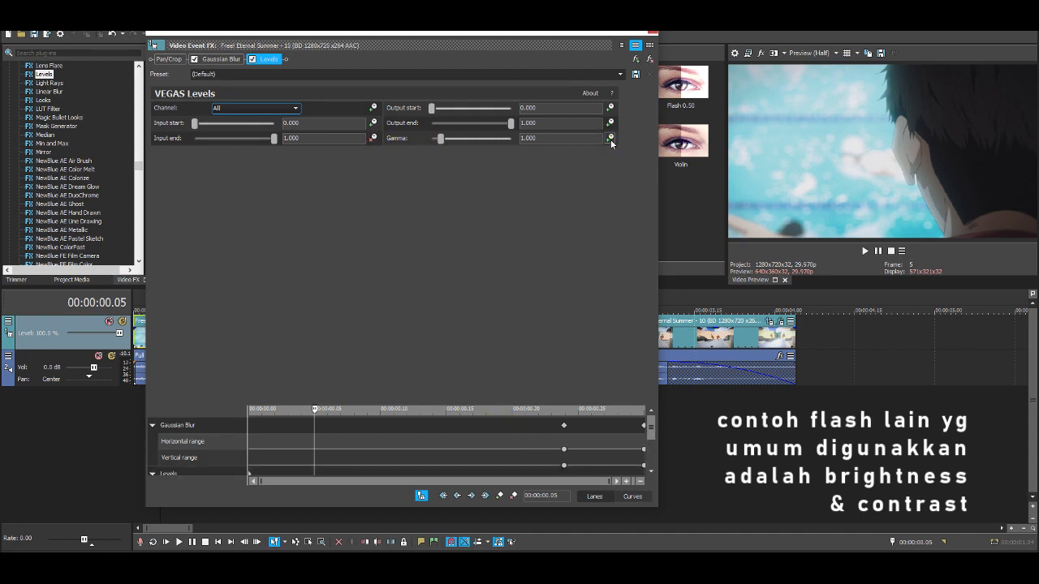
{"action": "left_click_drag", "start_coordinate": [649, 431], "coordinate": [655, 484]}
{"action": "left_click_drag", "start_coordinate": [253, 428], "coordinate": [565, 432]}
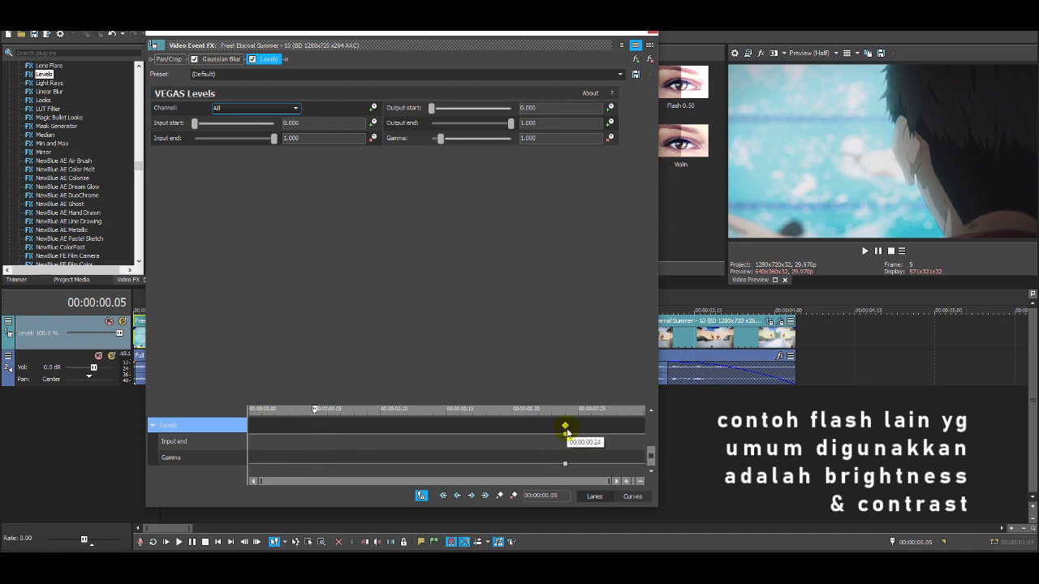
- Set Input end to 0.8 and Gamma to 1.2 at 00:00:01.00 in the first clip's Levels, then close the effect settings
{"action": "left_click", "coordinate": [641, 435]}
{"action": "left_click", "coordinate": [211, 148]}
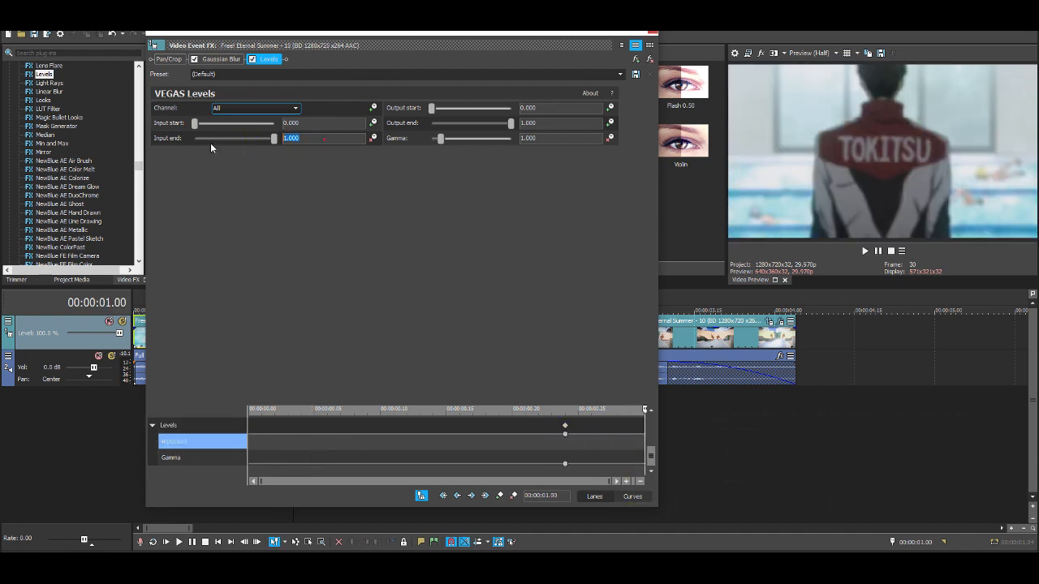
{"action": "type", "text": "0.8"}
{"action": "key", "text": "Return"}
{"action": "left_click", "coordinate": [551, 138]}
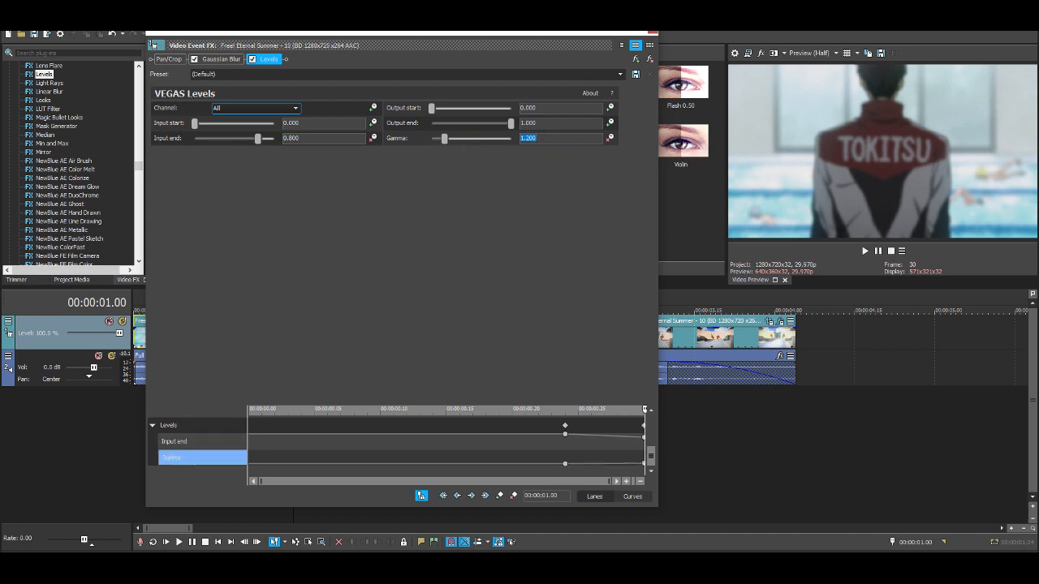
{"action": "left_click", "coordinate": [621, 44]}
- Apply the default Levels effect to the second clip and add a 00:00:00.16 keyframe for Input end and Gamma
{"action": "left_click", "coordinate": [384, 337]}
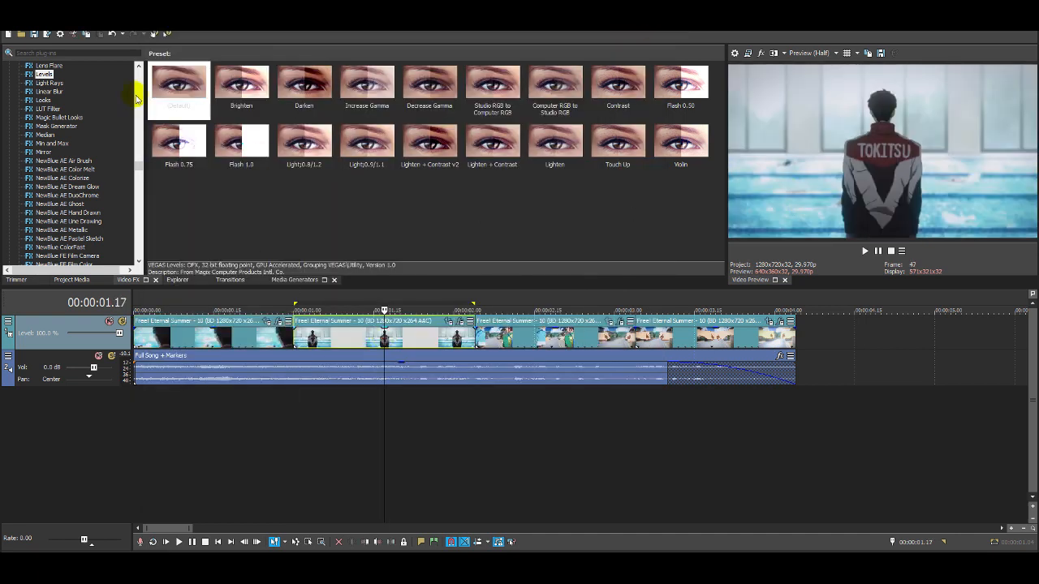
{"action": "left_click_drag", "start_coordinate": [398, 339], "coordinate": [397, 339]}
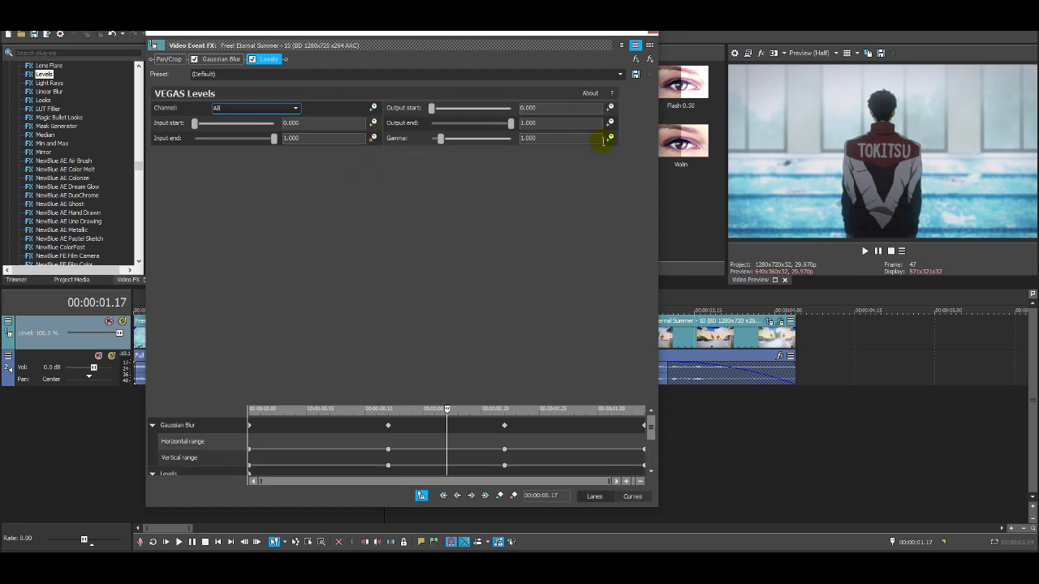
{"action": "left_click", "coordinate": [650, 471]}
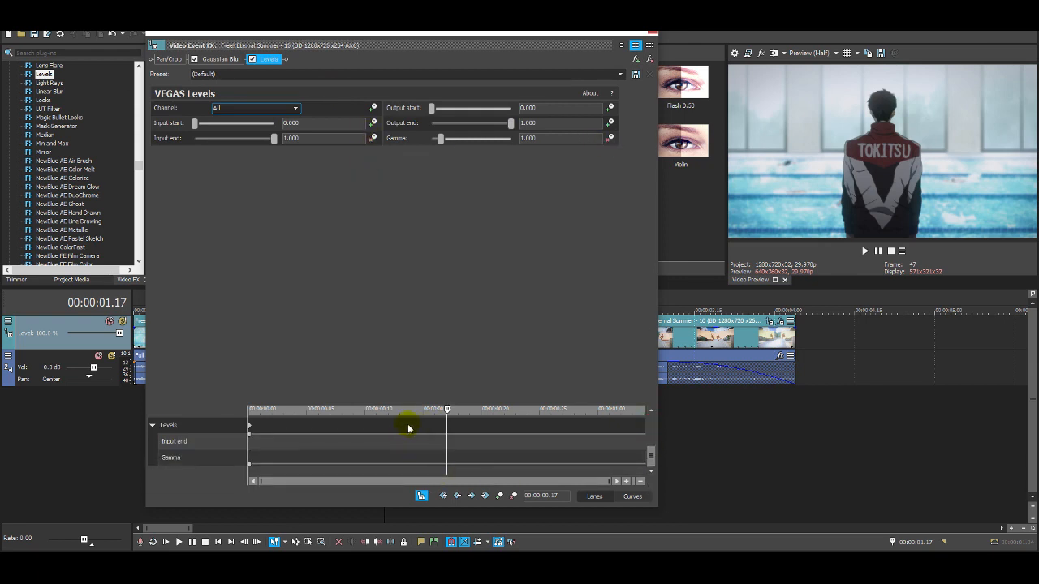
{"action": "left_click", "coordinate": [434, 428]}
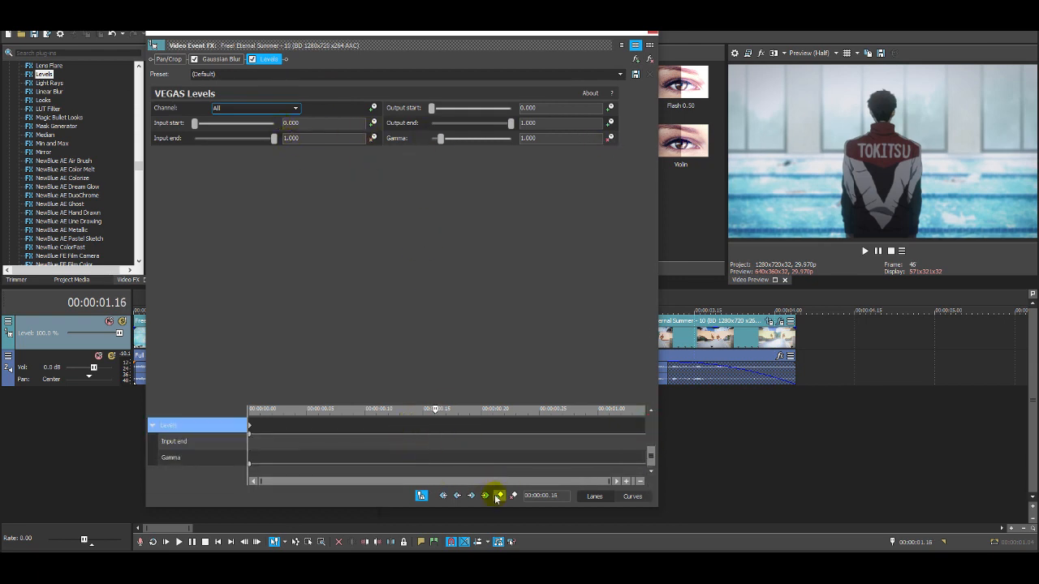
- Set Input end to 0.8 and change the Gamma at the second clip's starting Levels keyframe
{"action": "left_click", "coordinate": [274, 425]}
{"action": "left_click", "coordinate": [306, 138]}
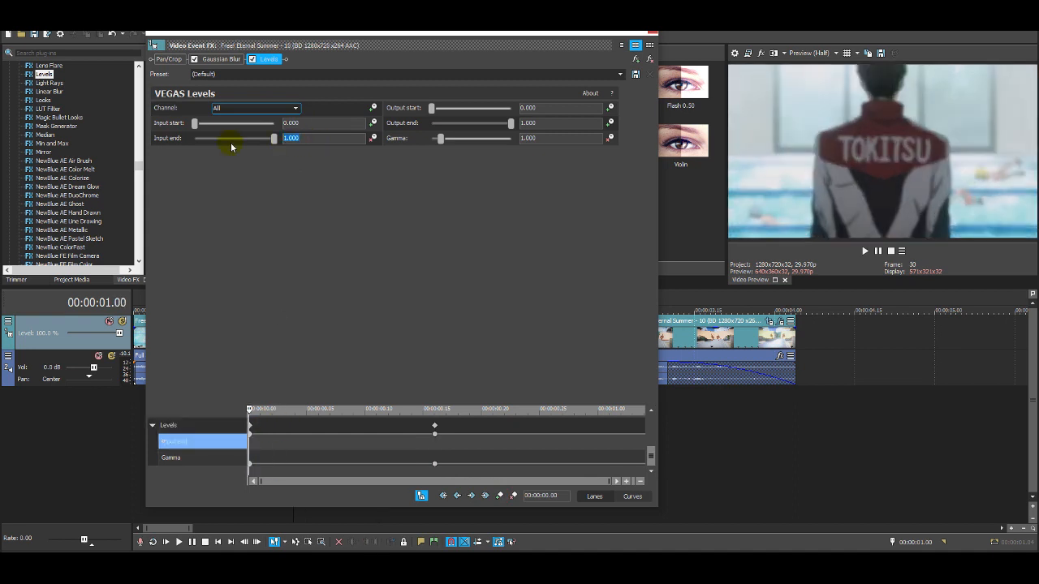
{"action": "key", "text": "Return"}
{"action": "left_click", "coordinate": [569, 138]}
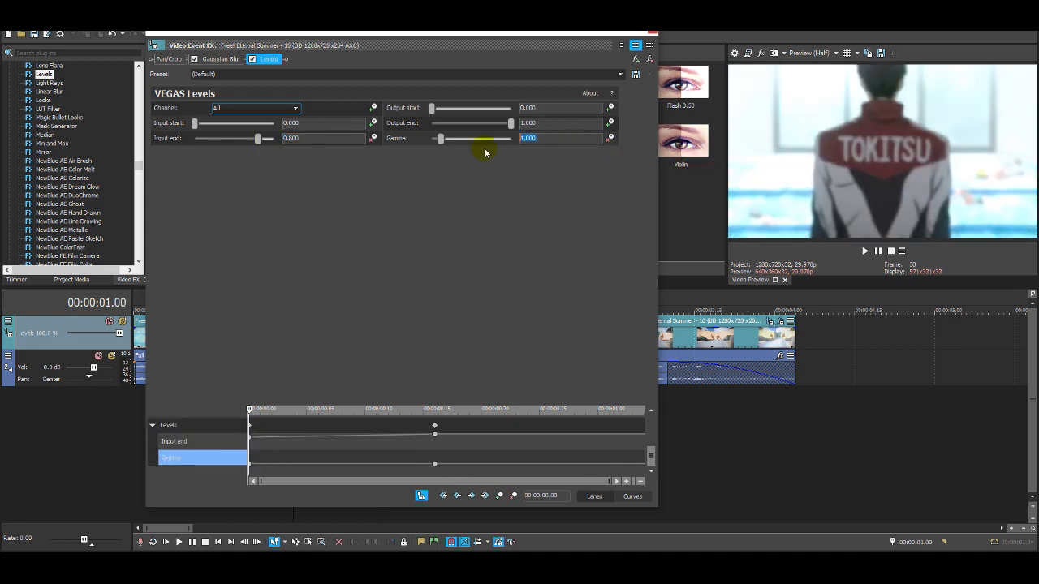
{"action": "key", "text": "Return"}
- Move the second clip's keyframe cursor to 00:00:00.22 and close its effect settings
{"action": "left_click", "coordinate": [552, 430]}
{"action": "left_click_drag", "start_coordinate": [552, 430], "coordinate": [529, 430]}
{"action": "left_click_drag", "start_coordinate": [650, 457], "coordinate": [650, 457]}
{"action": "mouse_move", "coordinate": [519, 417]}
{"action": "left_mouse_down"}
{"action": "mouse_move", "coordinate": [494, 417]}
{"action": "mouse_move", "coordinate": [504, 417]}
{"action": "left_mouse_up"}
{"action": "left_click", "coordinate": [654, 34]}
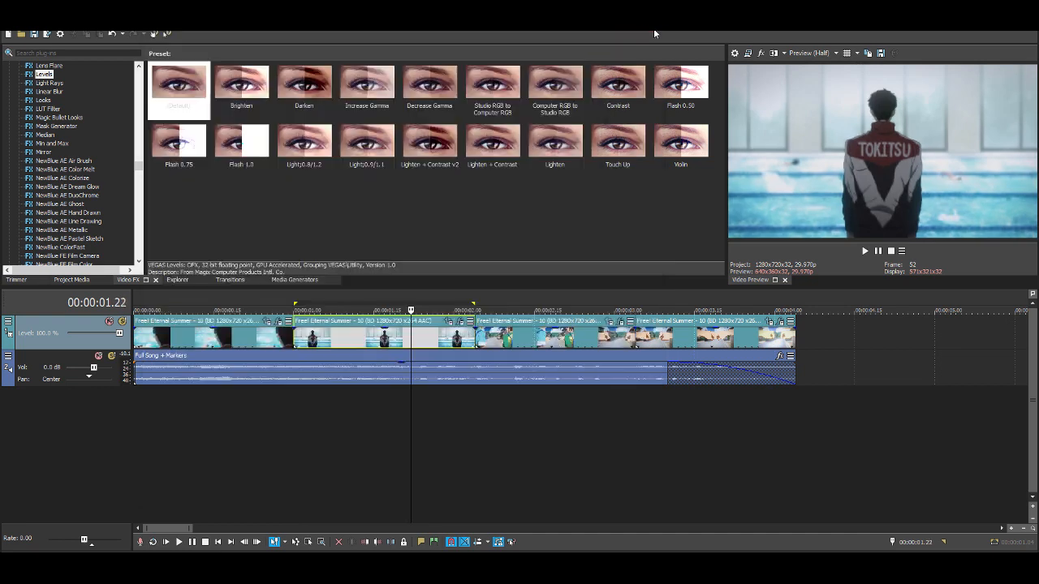
- Apply the default Levels effect to the third clip and add a 00:00:00.16 keyframe for its animated Input end and Gamma
{"action": "left_click", "coordinate": [456, 332]}
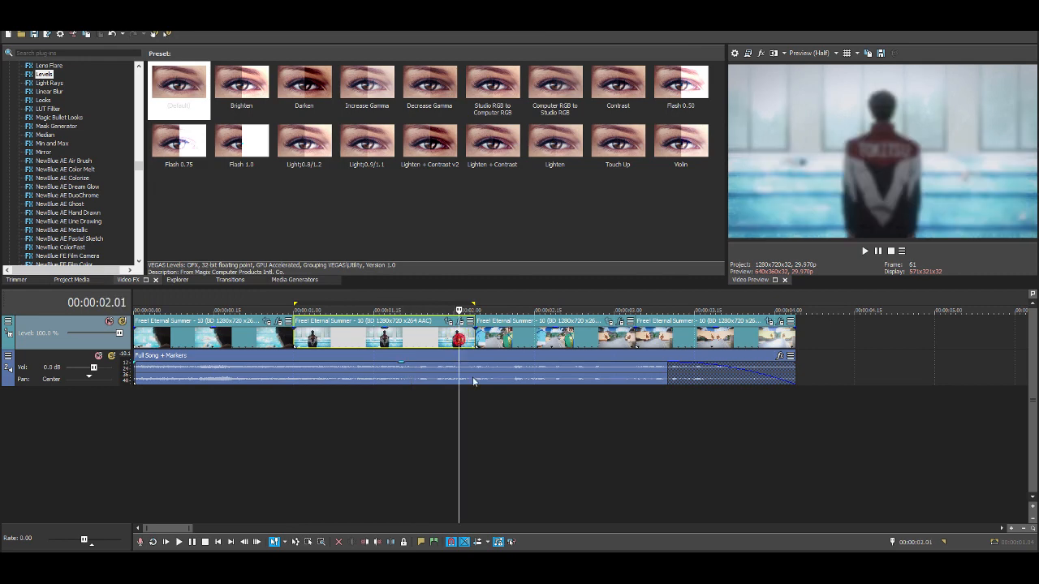
{"action": "left_click", "coordinate": [474, 335]}
{"action": "left_click_drag", "start_coordinate": [178, 81], "coordinate": [511, 337]}
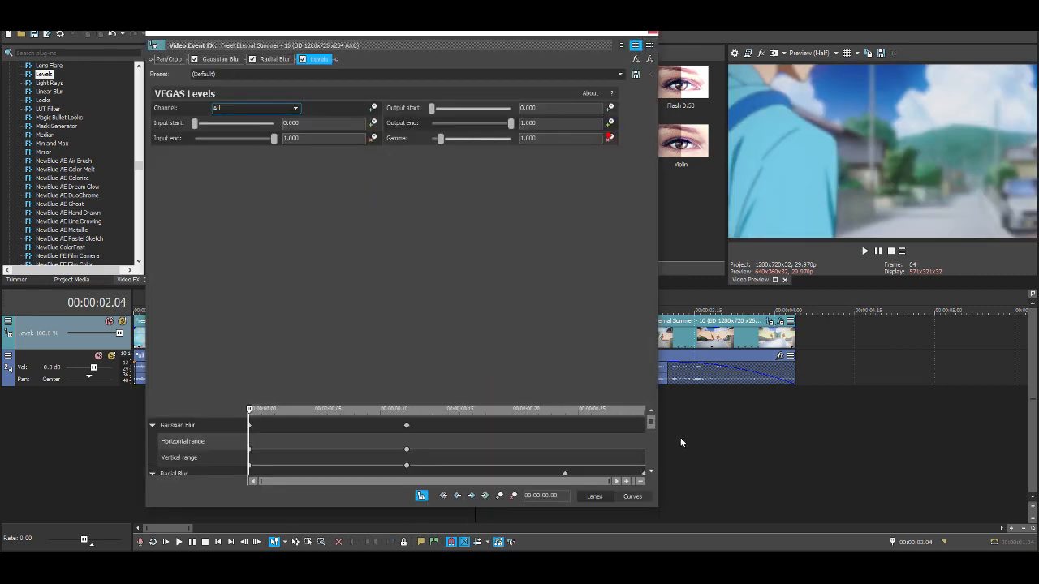
{"action": "left_click", "coordinate": [650, 470]}
{"action": "left_click_drag", "start_coordinate": [352, 430], "coordinate": [459, 432]}
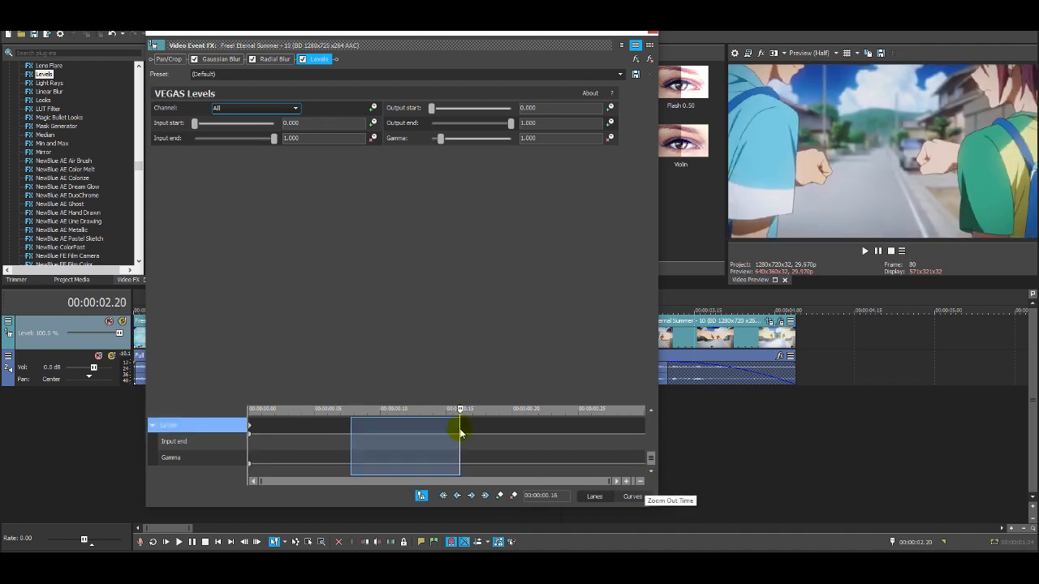
- Set Input end to 0.8 and Gamma to 1.2 at the third clip's starting Levels keyframe
{"action": "left_click", "coordinate": [248, 425]}
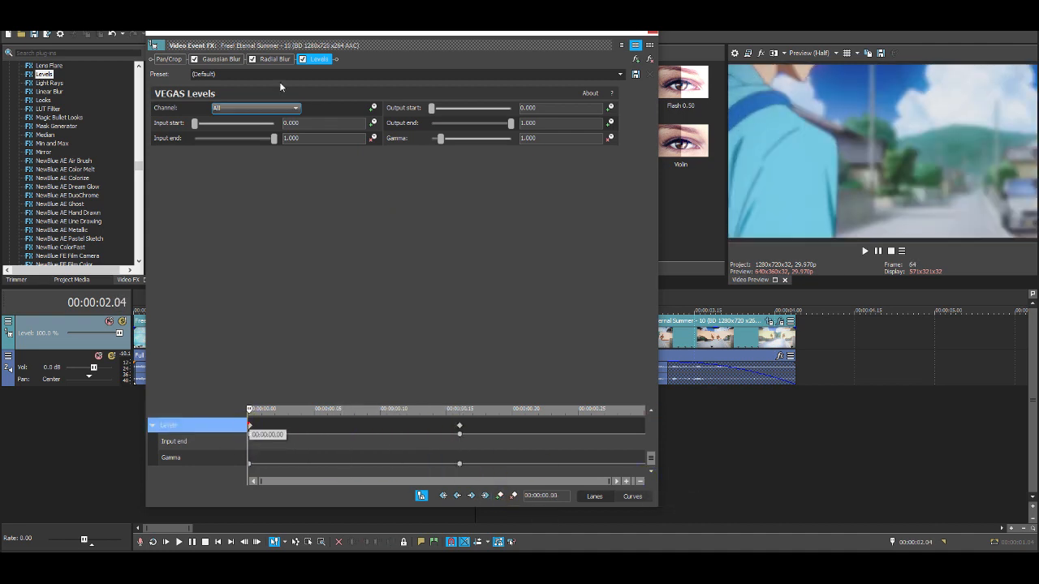
{"action": "left_click", "coordinate": [250, 136]}
{"action": "left_click", "coordinate": [250, 138]}
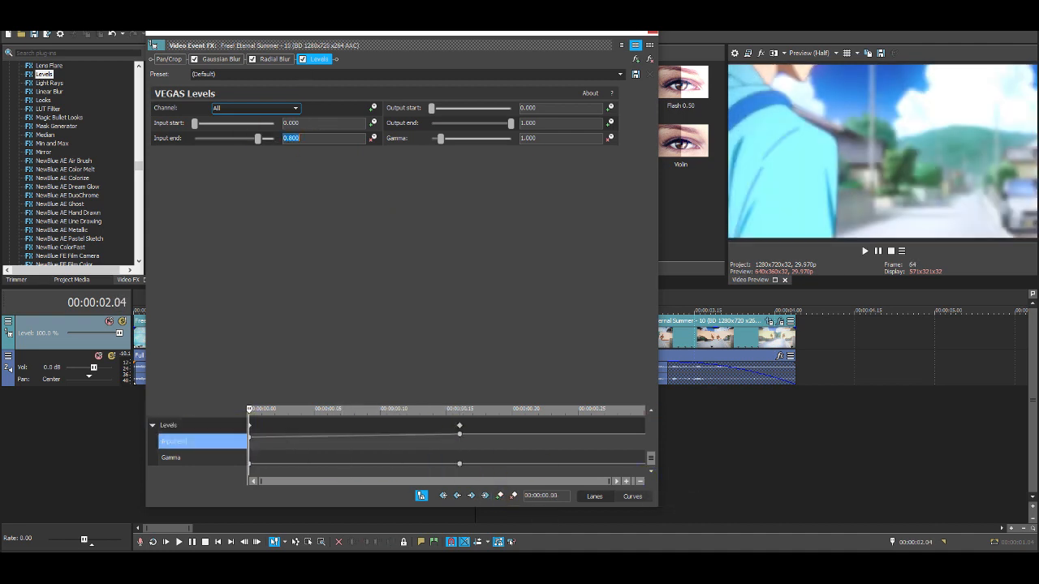
{"action": "left_click", "coordinate": [528, 138]}
{"action": "key", "text": "Return"}
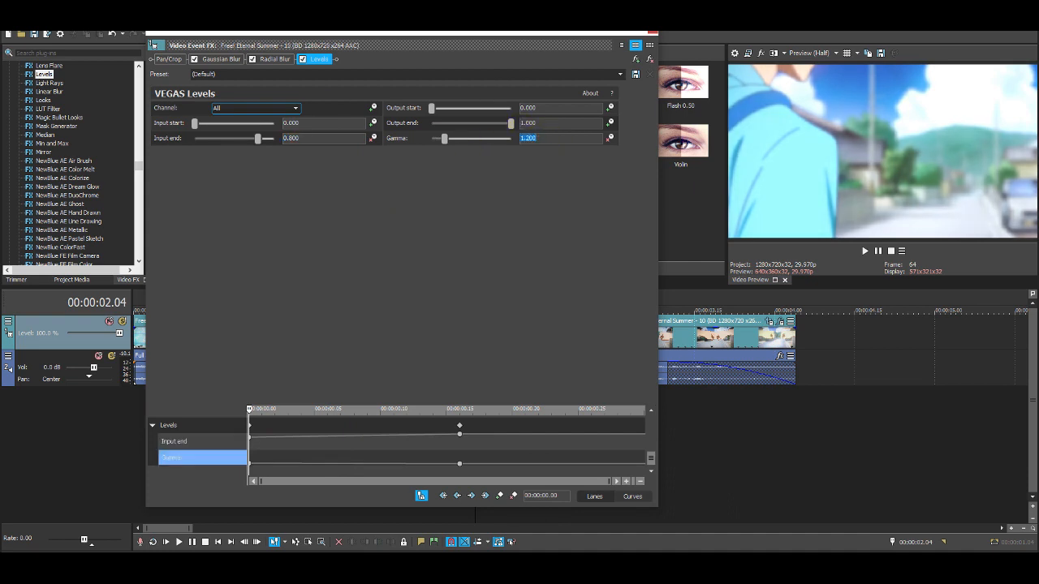
- Close the third clip's effect settings, apply default Levels to the fourth clip, animate Input end and Gamma, and move the keyframe cursor to 00:00:00.16
{"action": "left_click", "coordinate": [576, 427]}
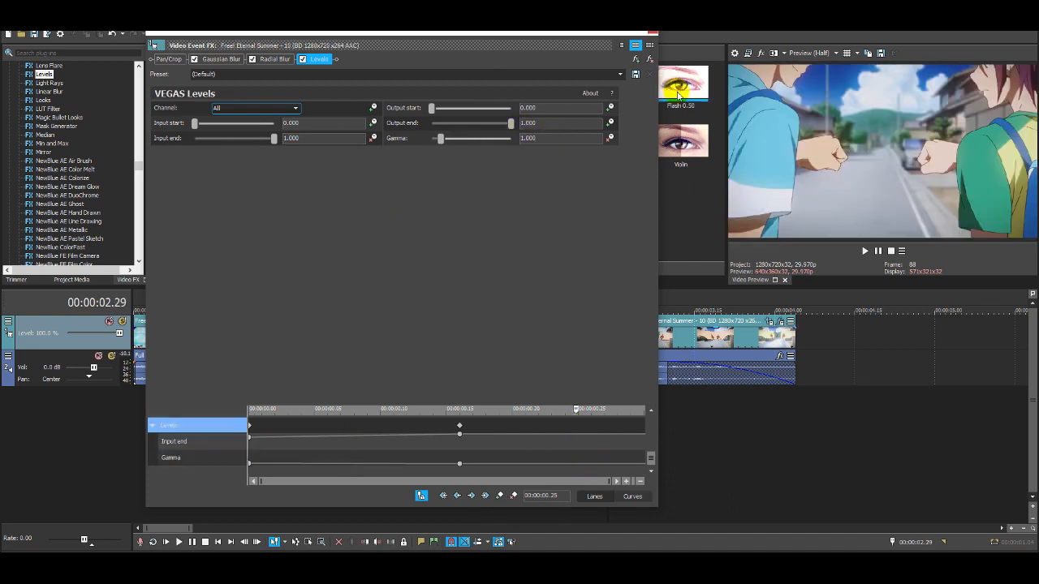
{"action": "left_click", "coordinate": [654, 34]}
{"action": "left_click", "coordinate": [636, 333]}
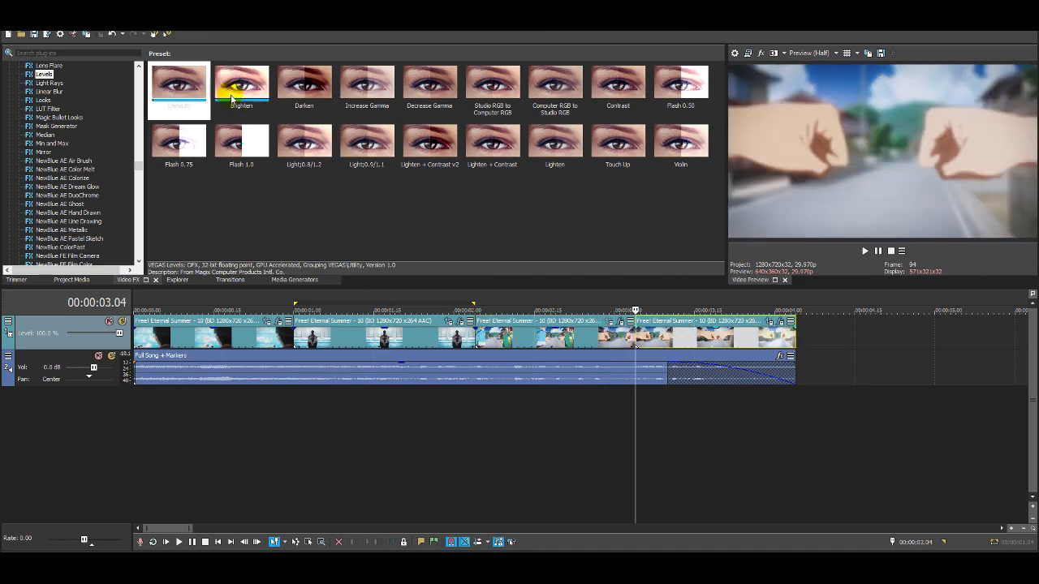
{"action": "left_click_drag", "start_coordinate": [702, 355], "coordinate": [678, 339]}
{"action": "left_click", "coordinate": [373, 142]}
{"action": "left_click_drag", "start_coordinate": [651, 423], "coordinate": [651, 457]}
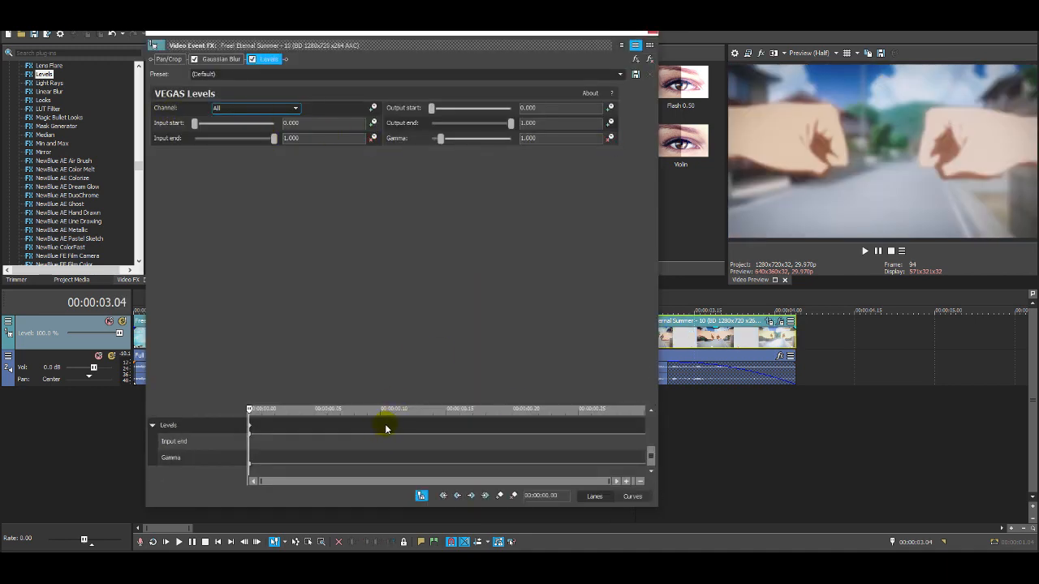
{"action": "left_click_drag", "start_coordinate": [385, 428], "coordinate": [459, 427]}
{"action": "left_click", "coordinate": [456, 428]}
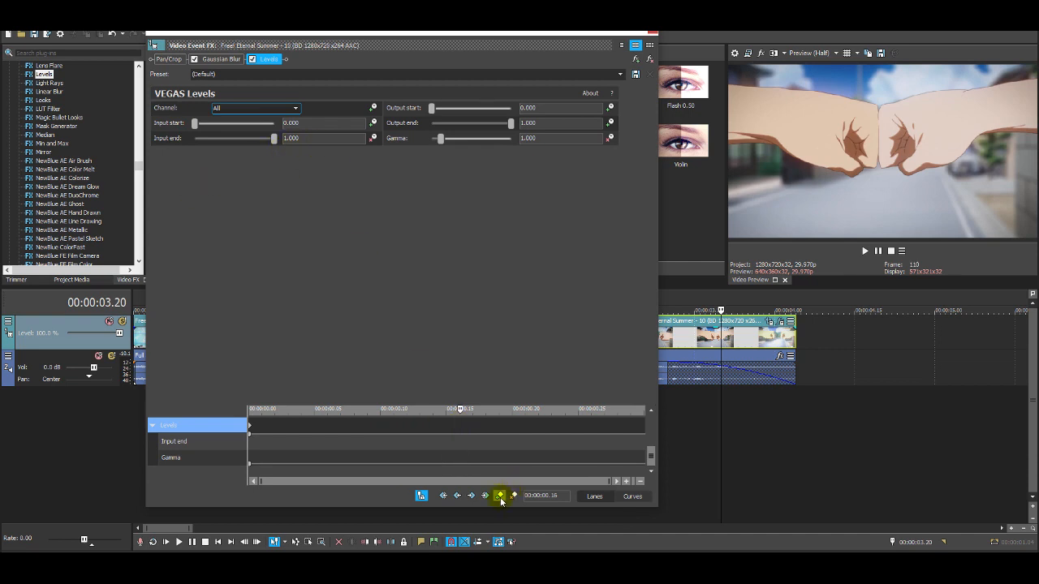
- Set Input end to 0.8 and Gamma to 1.2 at the fourth clip's 00:00:00.16 Levels keyframe, and close the effect settings
{"action": "left_click", "coordinate": [251, 426]}
{"action": "left_click", "coordinate": [309, 137]}
{"action": "type", "text": "0.8"}
{"action": "key", "text": "Return"}
{"action": "left_click", "coordinate": [540, 138]}
{"action": "type", "text": "1.2"}
{"action": "key", "text": "Return"}
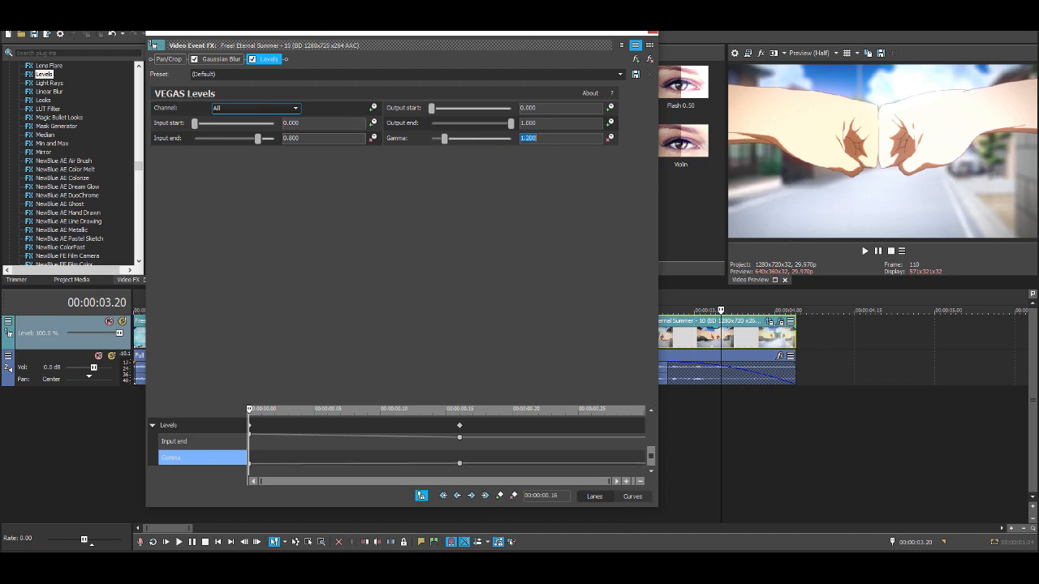
{"action": "left_click", "coordinate": [652, 33]}
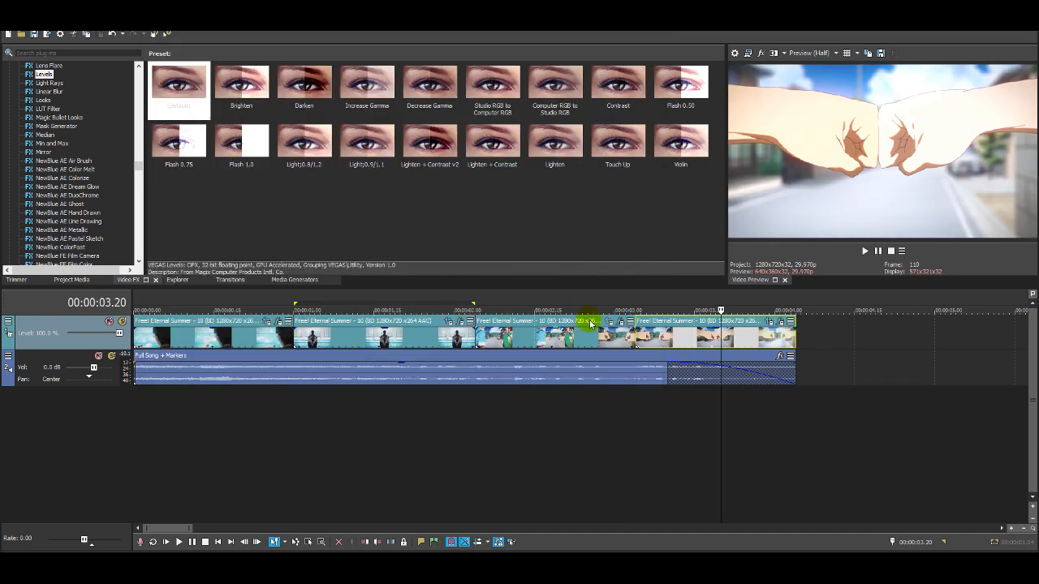
- Swap the fourth clip's two Levels keyframes so the brightened one starts the clip and the default one sits at 00:00:00.16
{"action": "left_click", "coordinate": [165, 542]}
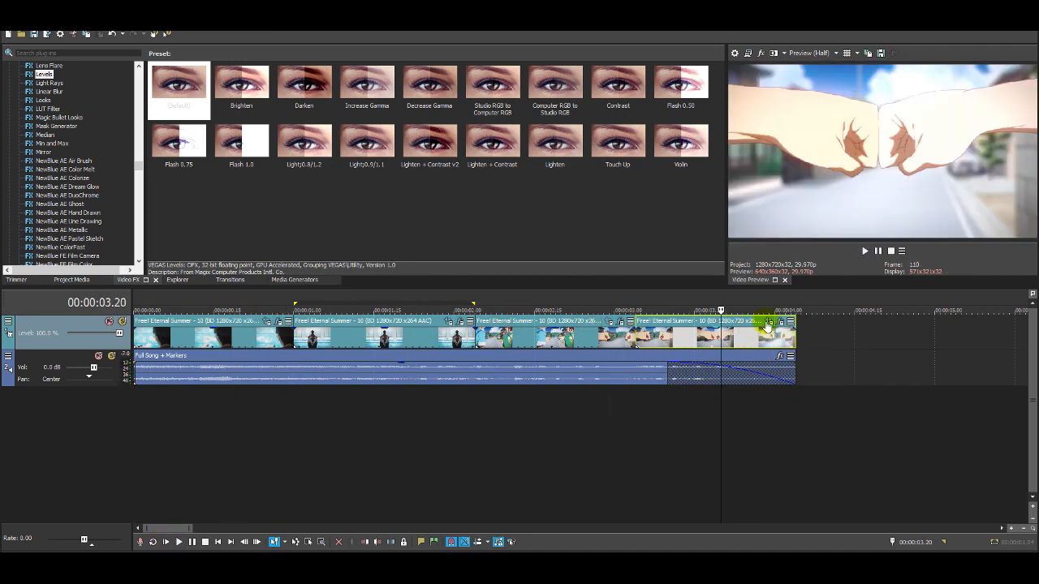
{"action": "left_click", "coordinate": [779, 322]}
{"action": "left_click", "coordinate": [653, 432]}
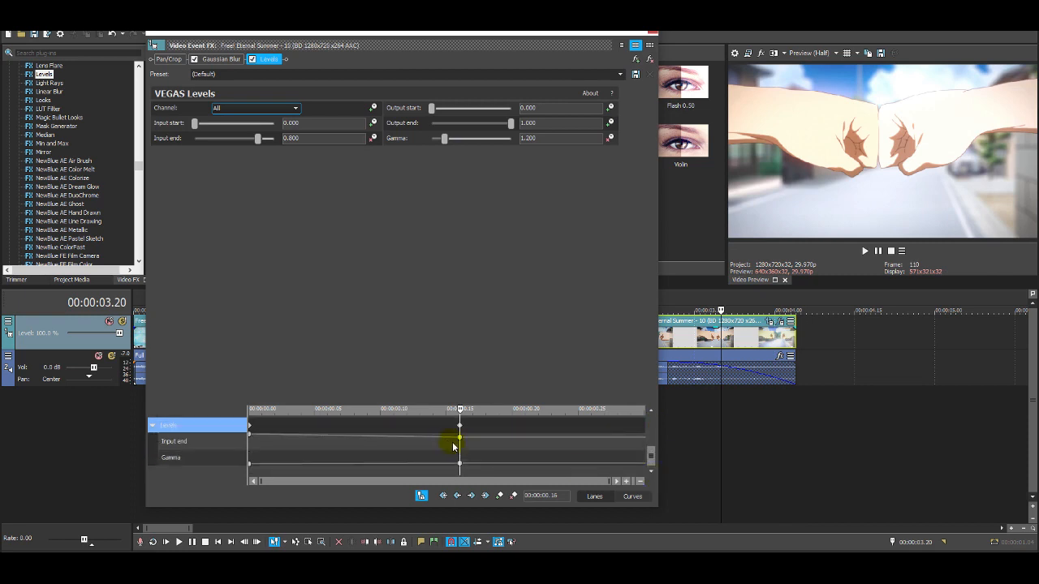
{"action": "left_click_drag", "start_coordinate": [249, 426], "coordinate": [394, 427]}
{"action": "left_click_drag", "start_coordinate": [460, 426], "coordinate": [224, 443]}
{"action": "left_click_drag", "start_coordinate": [394, 428], "coordinate": [460, 427]}
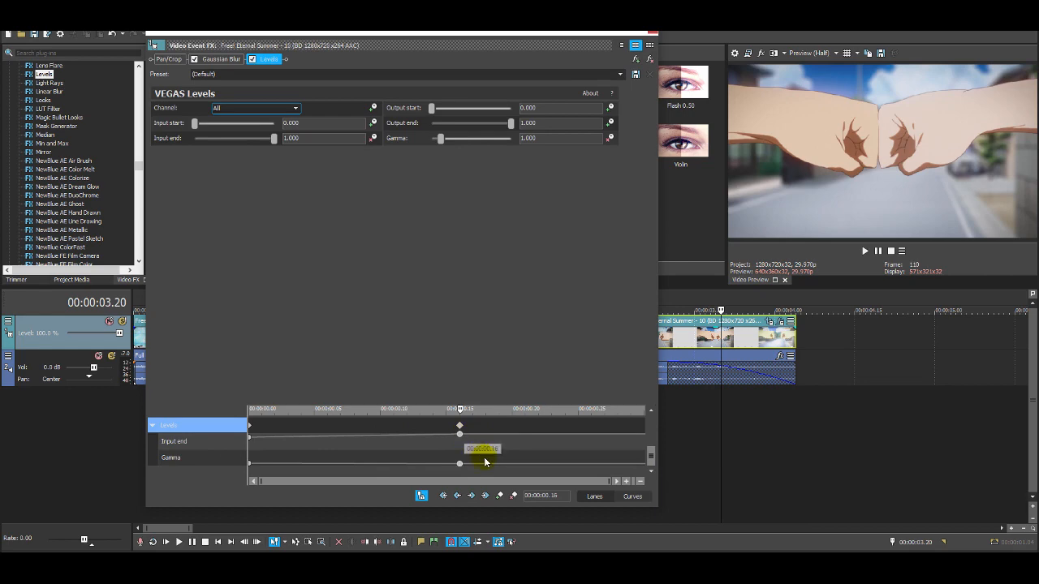
{"action": "left_click", "coordinate": [300, 456]}
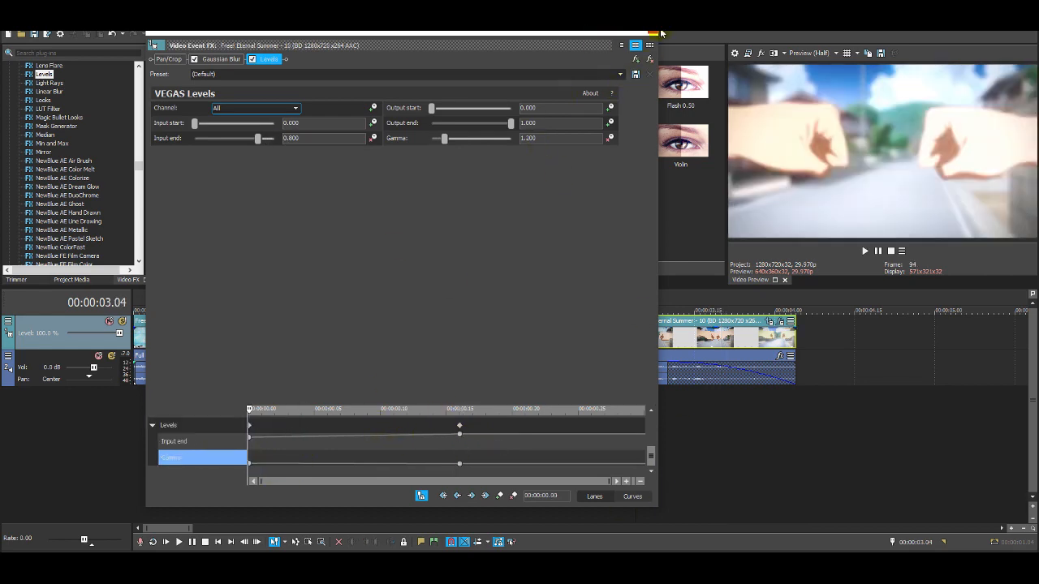
{"action": "left_click", "coordinate": [656, 36]}
- Play back the third clip and add a default Levels keyframe to it at 00:00:00.24
{"action": "left_click", "coordinate": [538, 351]}
{"action": "key", "text": "space"}
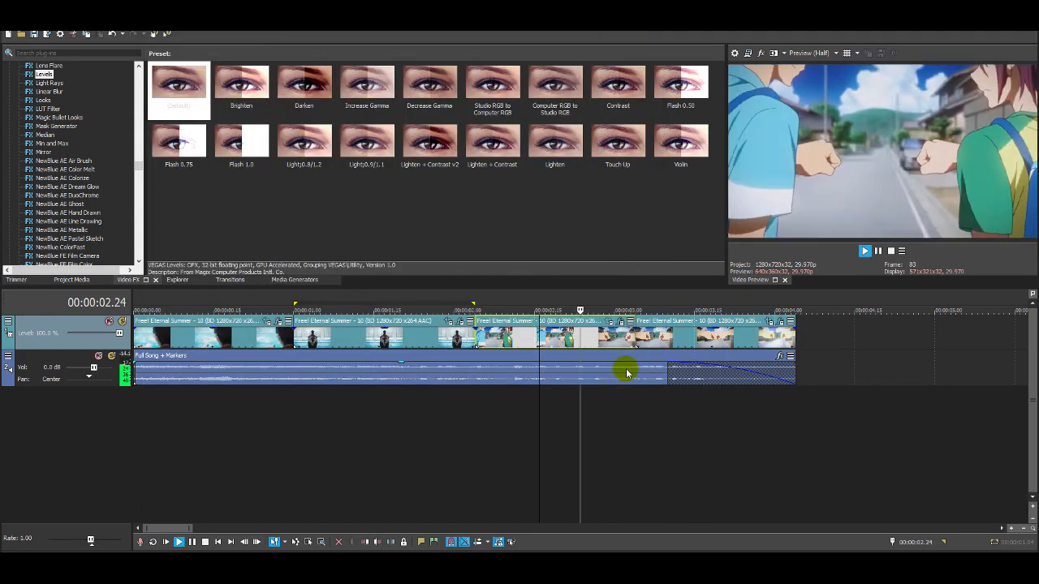
{"action": "left_click", "coordinate": [620, 342]}
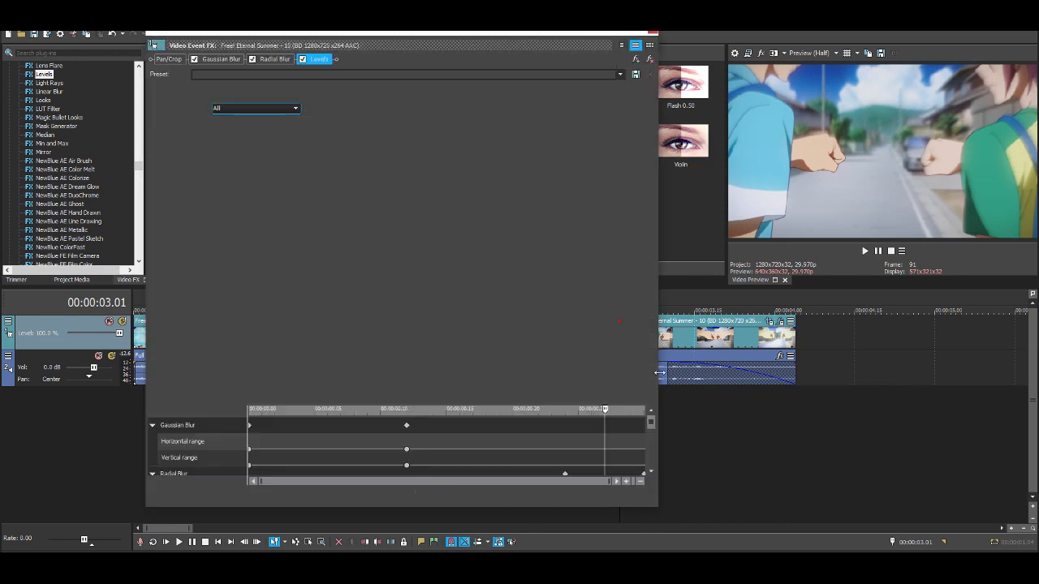
{"action": "left_click", "coordinate": [610, 320]}
{"action": "left_click", "coordinate": [530, 419]}
{"action": "left_click_drag", "start_coordinate": [531, 419], "coordinate": [564, 413]}
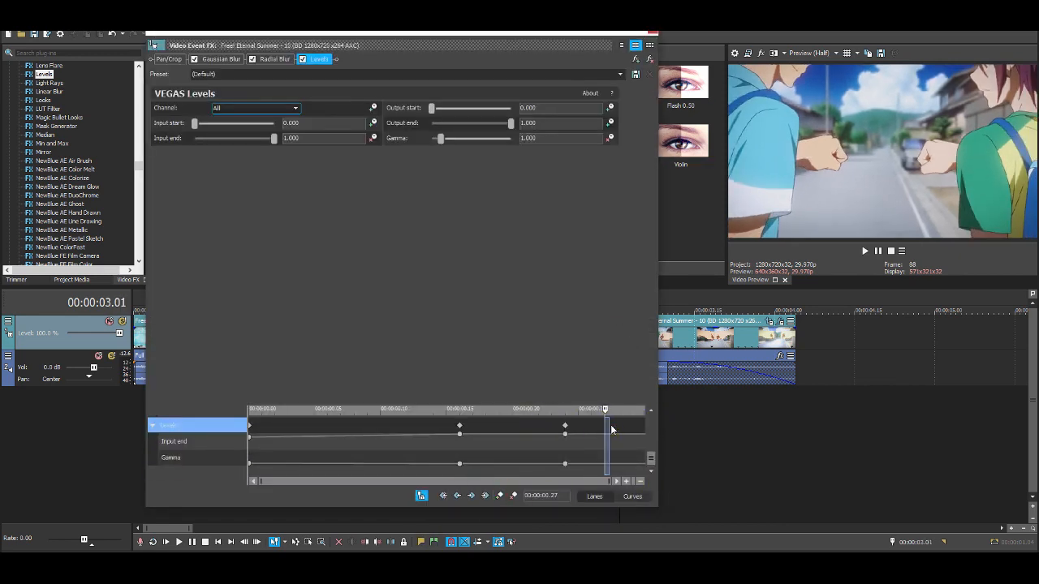
- Set Gamma to 1.2 and Input end to 0.8 at the third clip's ending Levels keyframe, 00:00:01.00, and close the effect settings
{"action": "left_click", "coordinate": [642, 425]}
{"action": "left_click", "coordinate": [556, 138]}
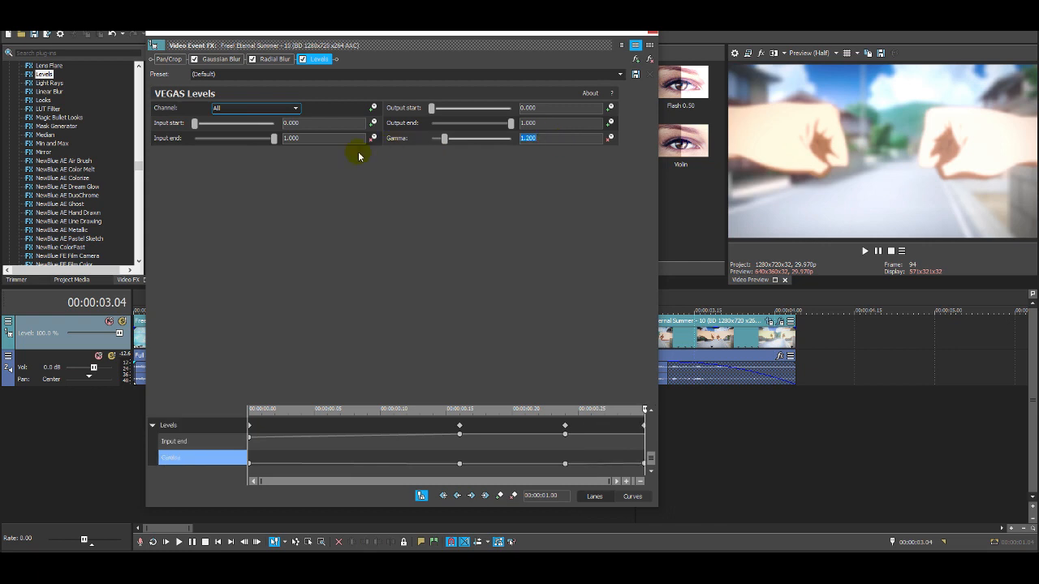
{"action": "left_click", "coordinate": [292, 138]}
{"action": "type", "text": "0.8"}
{"action": "key", "text": "Return"}
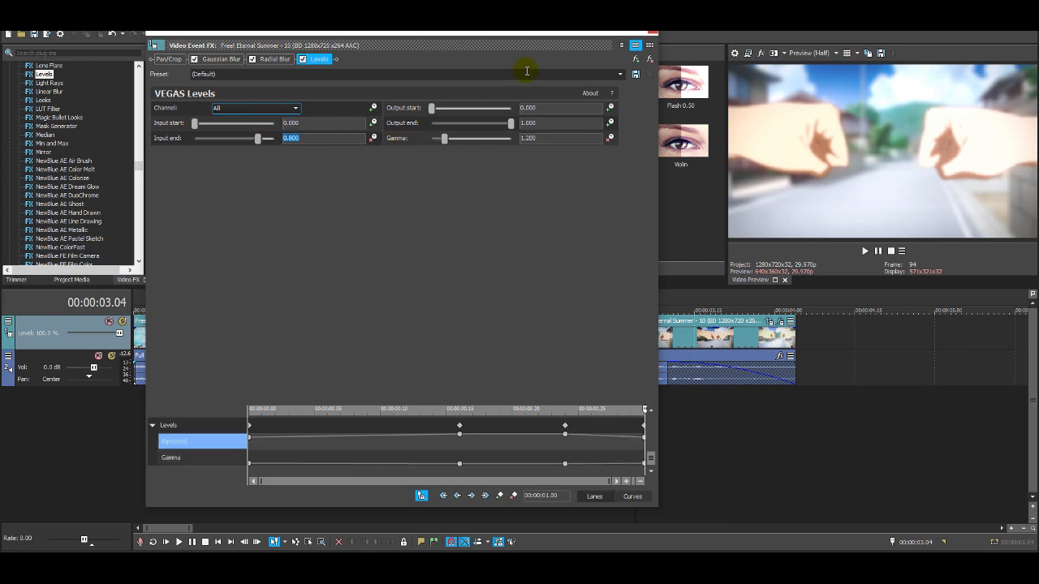
{"action": "left_click", "coordinate": [652, 34]}
- Play back the timeline to review the Levels flashes across the clips
{"action": "left_click", "coordinate": [435, 404]}
{"action": "key", "text": "space"}
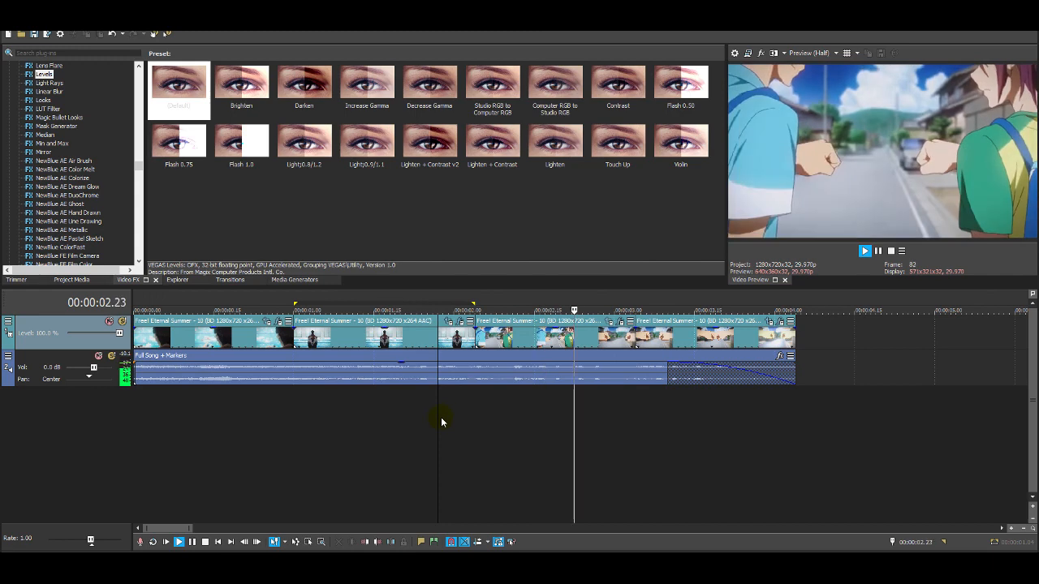
{"action": "key", "text": "space"}
{"action": "key", "text": "space"}
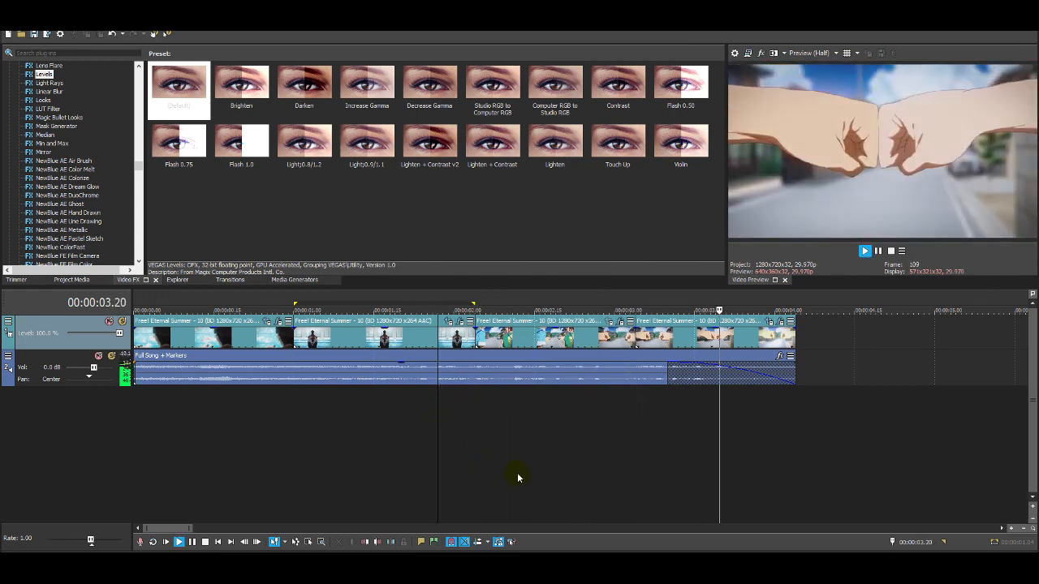
{"action": "key", "text": "space"}
{"action": "left_click", "coordinate": [577, 342]}
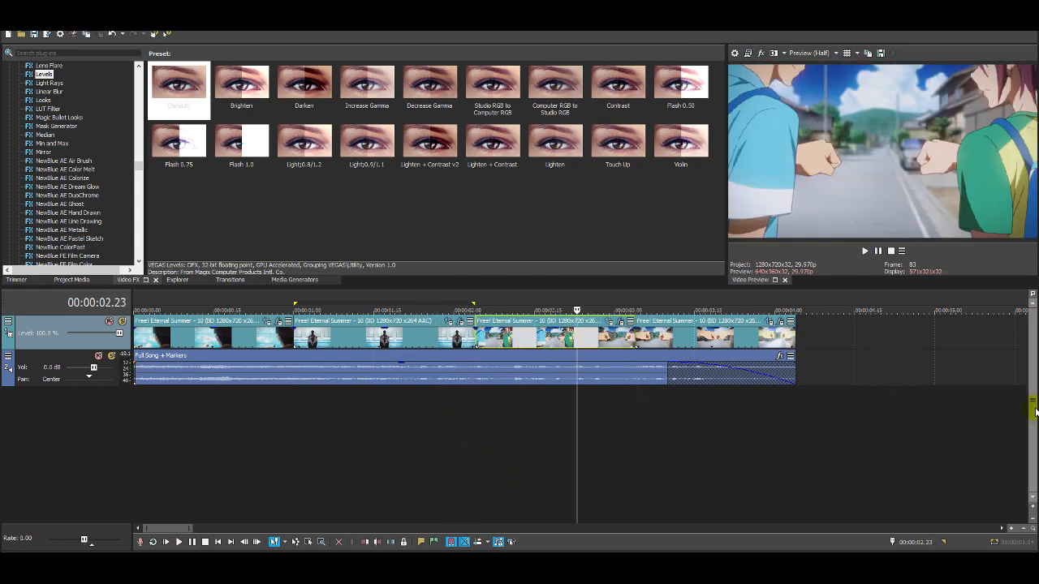
{"action": "left_click", "coordinate": [165, 542]}
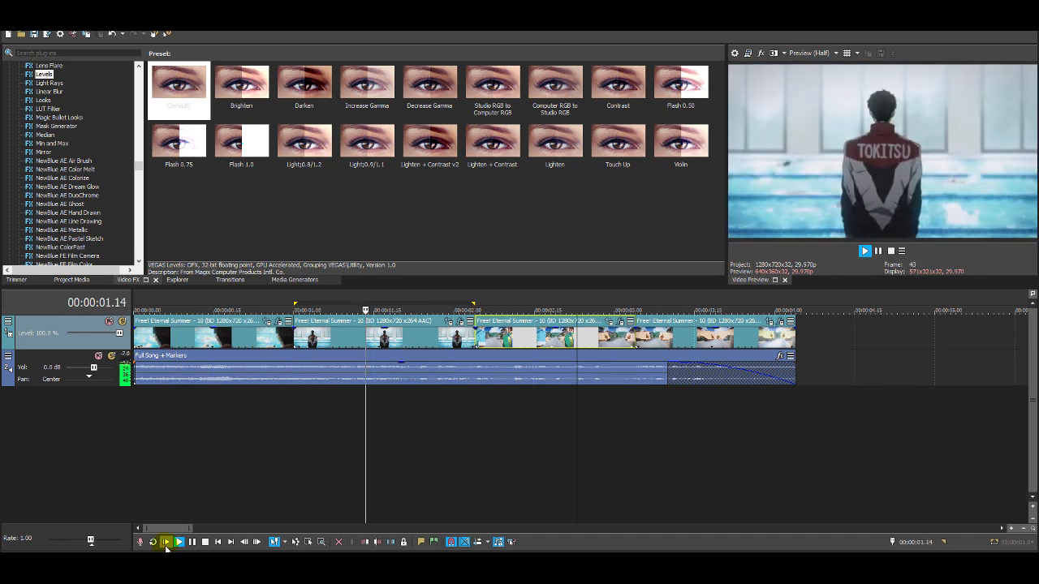
{"action": "left_click", "coordinate": [205, 542]}
- Apply the 75% Black and White effect preset to the third and fourth clips
{"action": "left_click", "coordinate": [528, 339]}
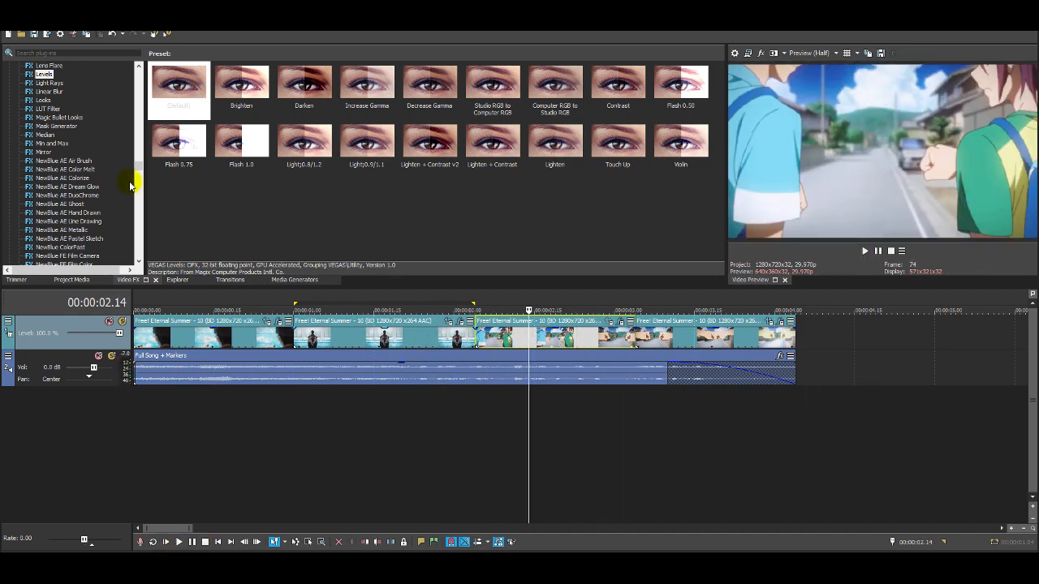
{"action": "left_click_drag", "start_coordinate": [139, 233], "coordinate": [139, 119]}
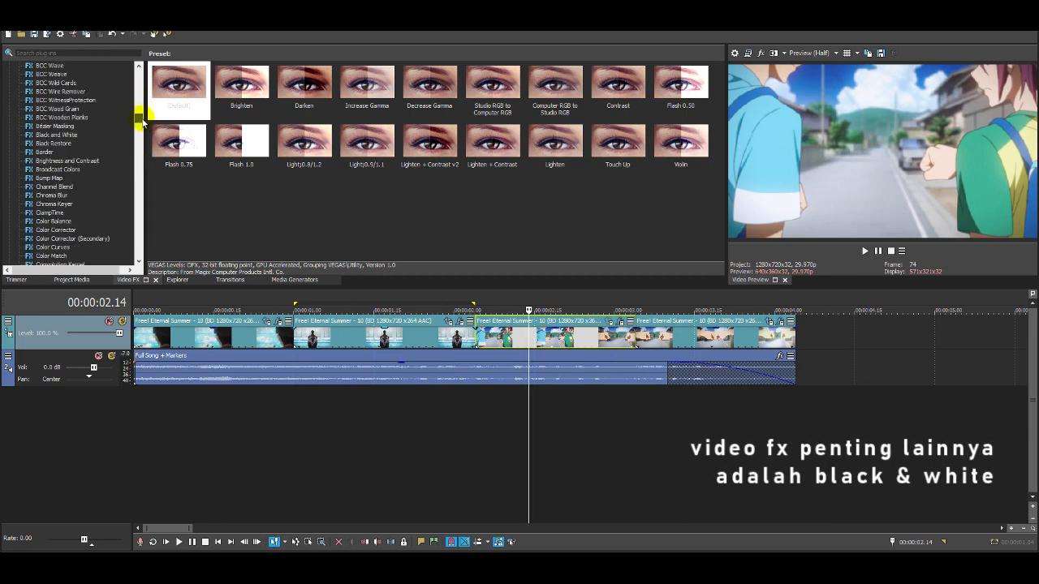
{"action": "left_click", "coordinate": [64, 135]}
{"action": "left_click_drag", "start_coordinate": [366, 88], "coordinate": [581, 341]}
{"action": "left_click", "coordinate": [652, 33]}
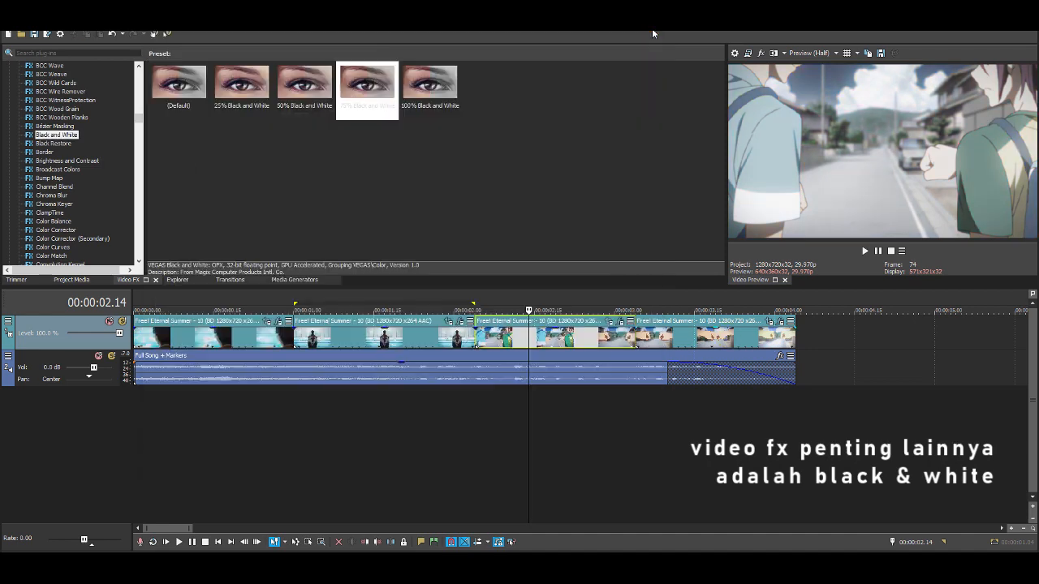
{"action": "left_click", "coordinate": [720, 341]}
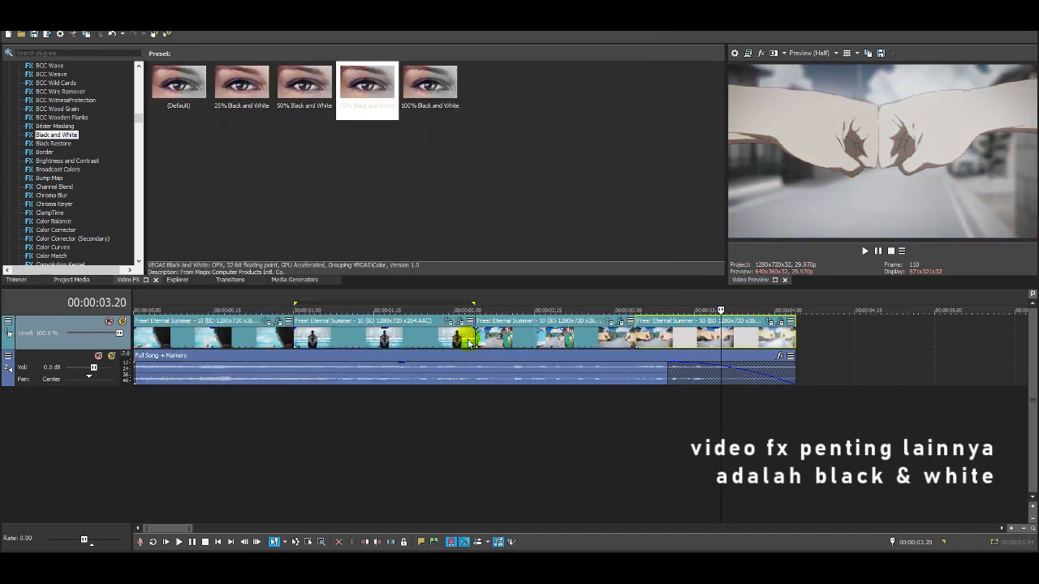
- Preview the end of the second clip and apply the 75% Black and White preset to that clip
{"action": "left_click", "coordinate": [457, 343]}
{"action": "key", "text": "space"}
{"action": "left_click", "coordinate": [379, 392]}
{"action": "key", "text": "space"}
{"action": "left_click", "coordinate": [448, 339]}
{"action": "left_click_drag", "start_coordinate": [367, 83], "coordinate": [455, 334]}
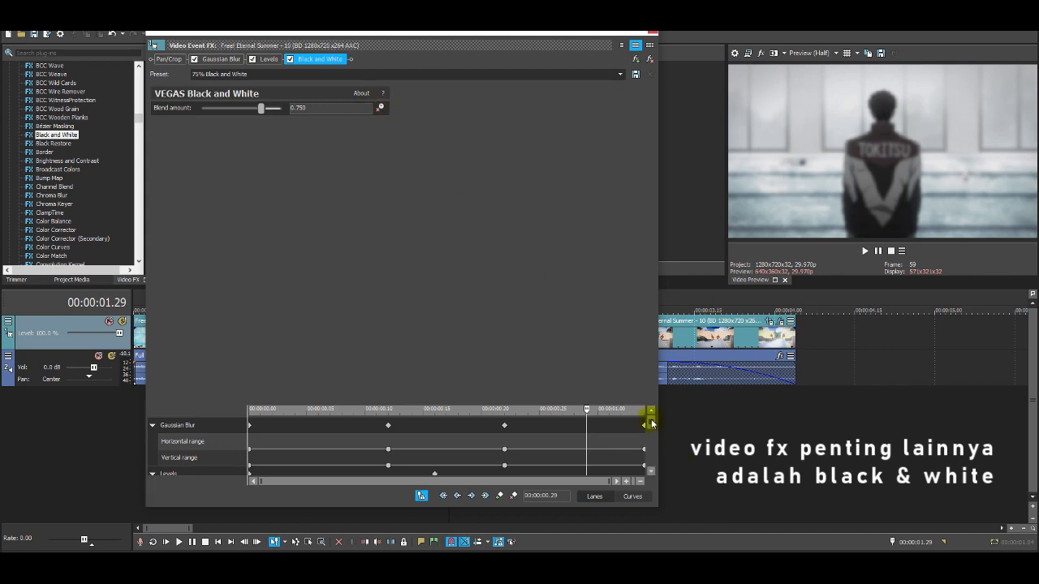
- Move the second clip's Black and White keyframe to the clip's end, reduce Blend amount to its minimum at 00:00:00.22, and preview the result
{"action": "left_click_drag", "start_coordinate": [653, 424], "coordinate": [651, 463]}
{"action": "left_click_drag", "start_coordinate": [251, 444], "coordinate": [643, 445]}
{"action": "left_click_drag", "start_coordinate": [533, 442], "coordinate": [495, 446]}
{"action": "left_click", "coordinate": [504, 446]}
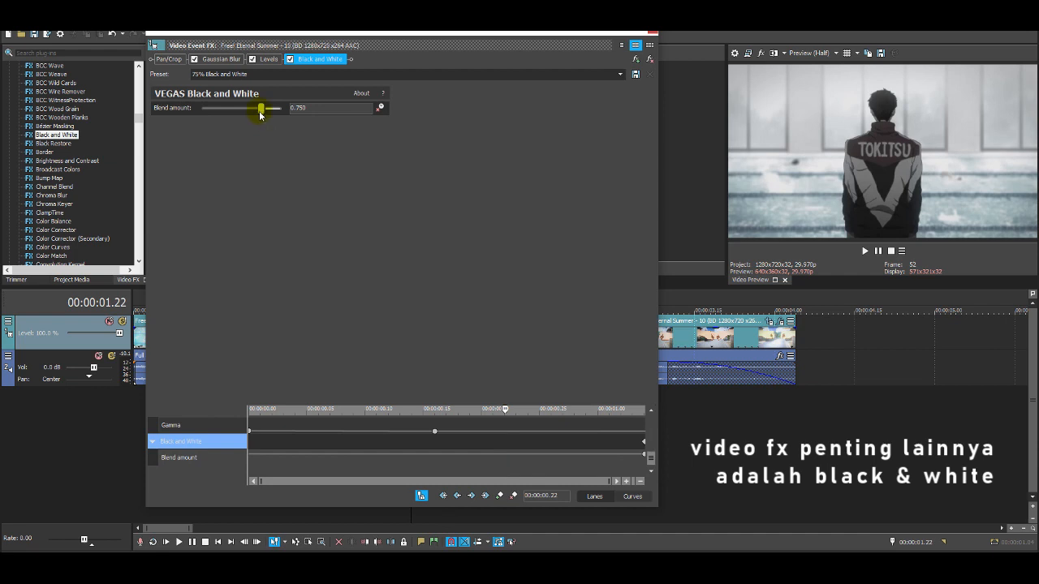
{"action": "left_click_drag", "start_coordinate": [259, 115], "coordinate": [127, 129]}
{"action": "left_click", "coordinate": [652, 33]}
{"action": "key", "text": "space"}
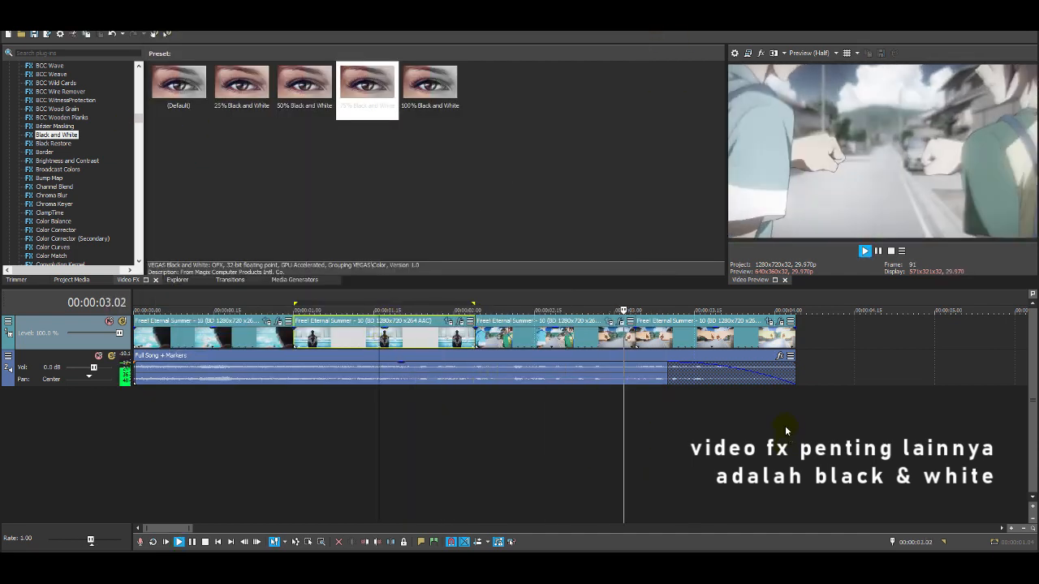
{"action": "key", "text": "space"}
- Insert a new video track above the clips and place film burn 12 - transition.mov on it starting at 00:00:01.18
{"action": "left_click", "coordinate": [391, 341]}
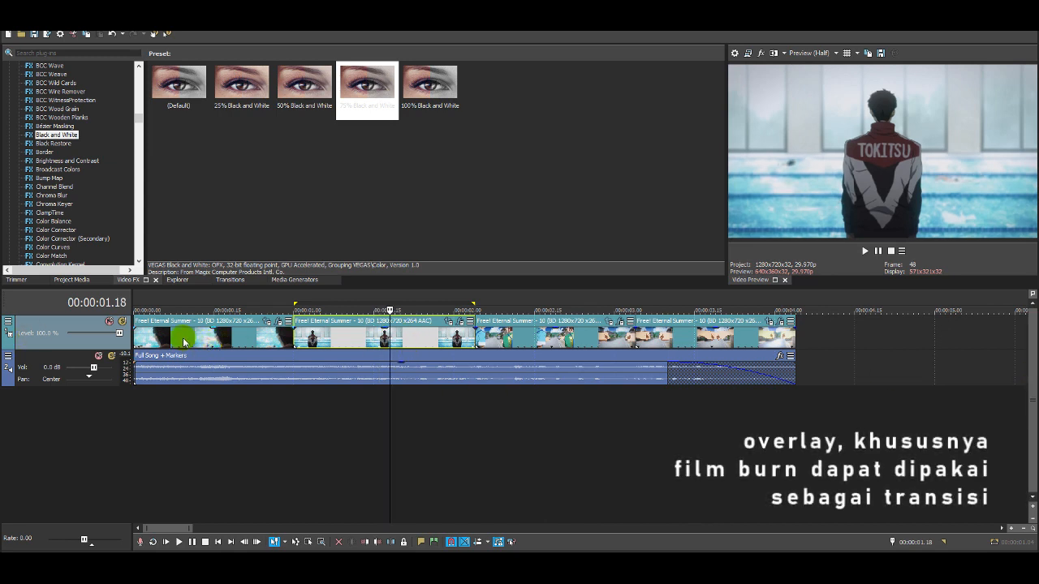
{"action": "left_click", "coordinate": [81, 280]}
{"action": "left_click", "coordinate": [129, 87]}
{"action": "left_click", "coordinate": [71, 338]}
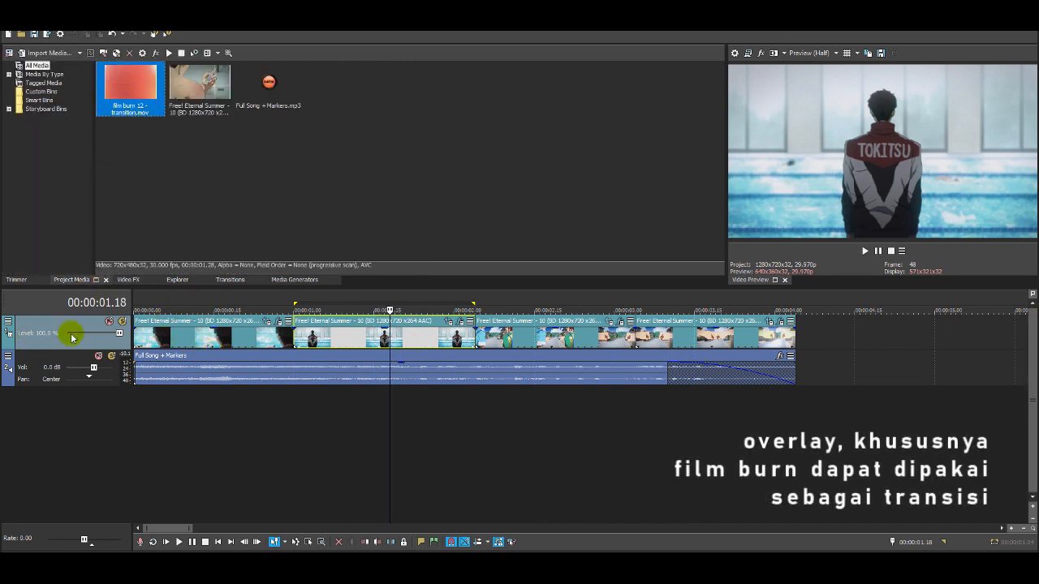
{"action": "left_click", "coordinate": [24, 279]}
{"action": "right_click", "coordinate": [52, 318]}
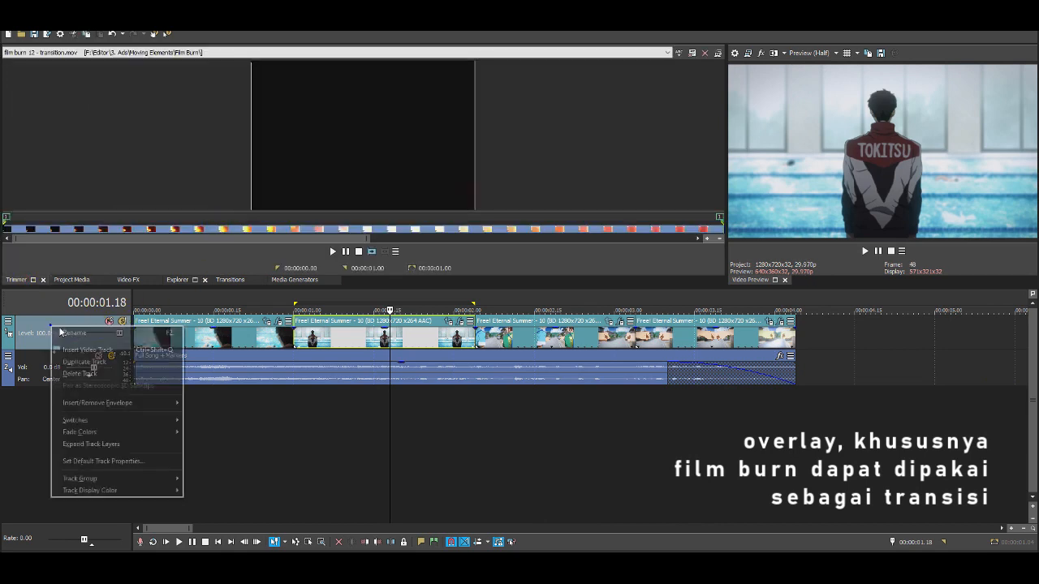
{"action": "left_click", "coordinate": [81, 325]}
{"action": "right_click", "coordinate": [280, 229]}
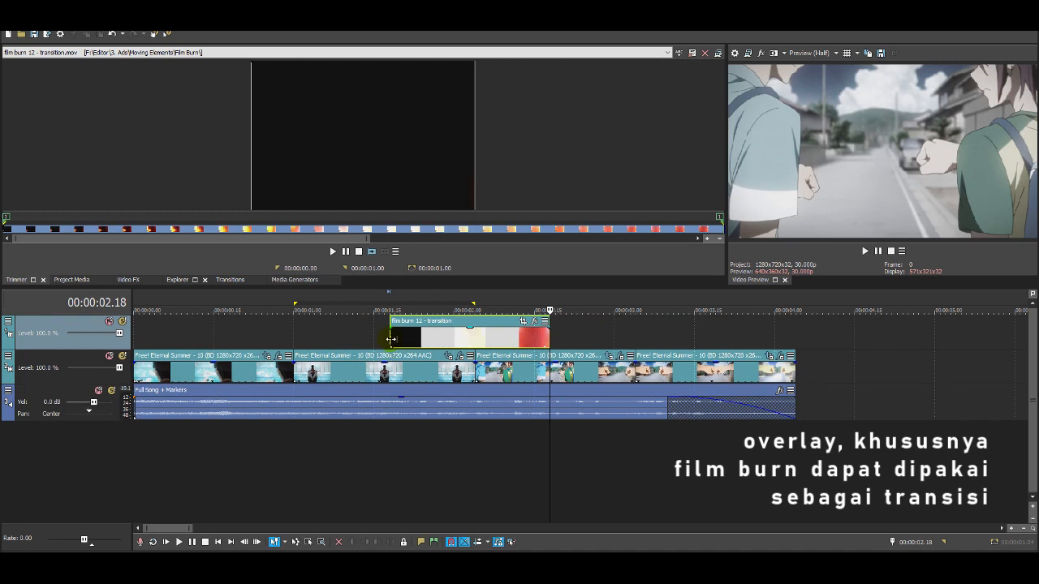
- Add a fade-out of about 00:00:00.20 to the film burn overlay and preview it
{"action": "left_click", "coordinate": [396, 348]}
{"action": "left_click", "coordinate": [549, 337]}
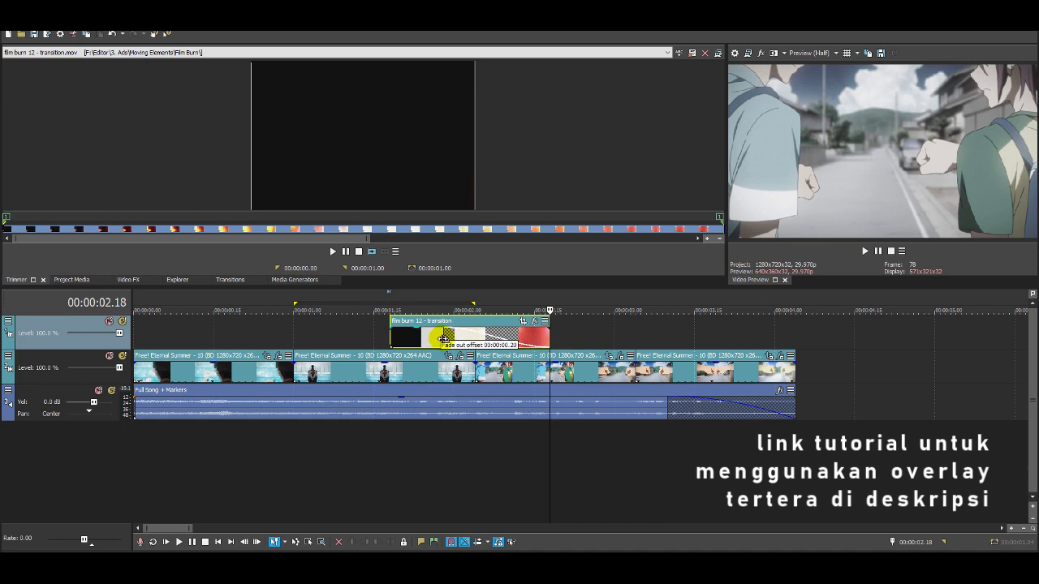
{"action": "left_click", "coordinate": [386, 344]}
{"action": "key", "text": "space"}
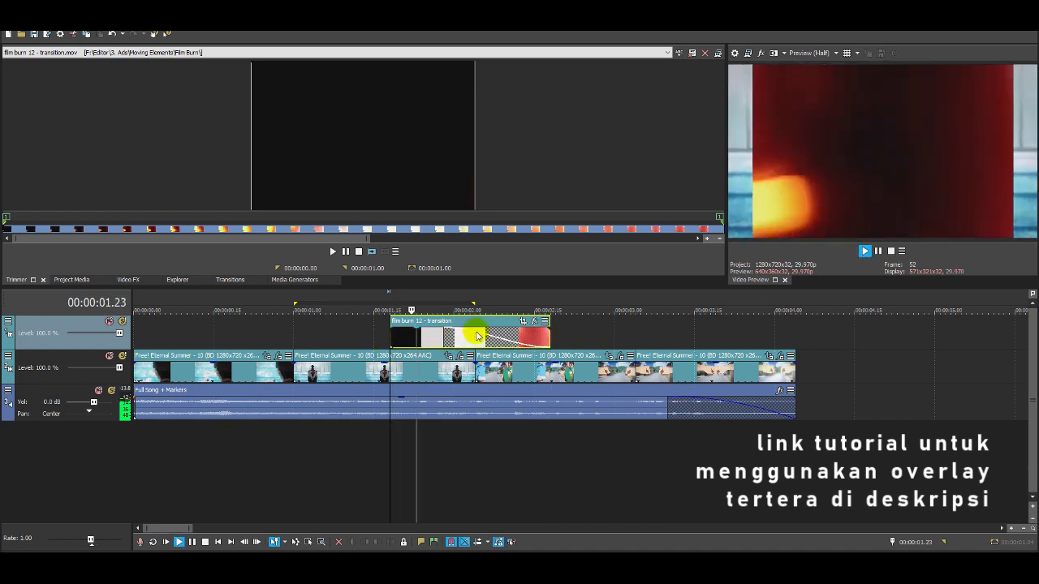
{"action": "key", "text": "space"}
- Match the film burn event to the output aspect and change its track's compositing mode
{"action": "left_click", "coordinate": [523, 323]}
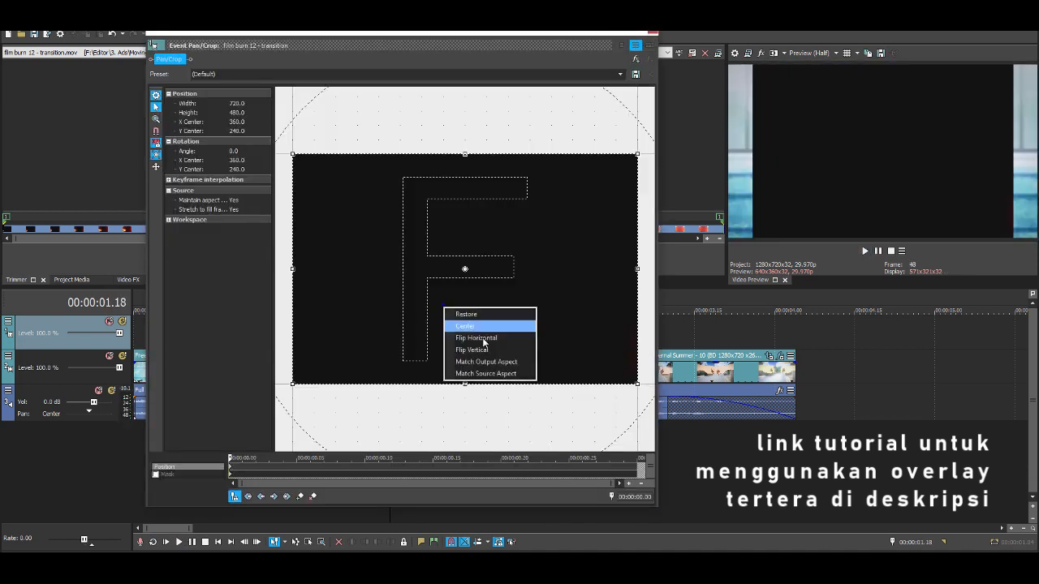
{"action": "left_click", "coordinate": [655, 33]}
{"action": "right_click", "coordinate": [8, 328]}
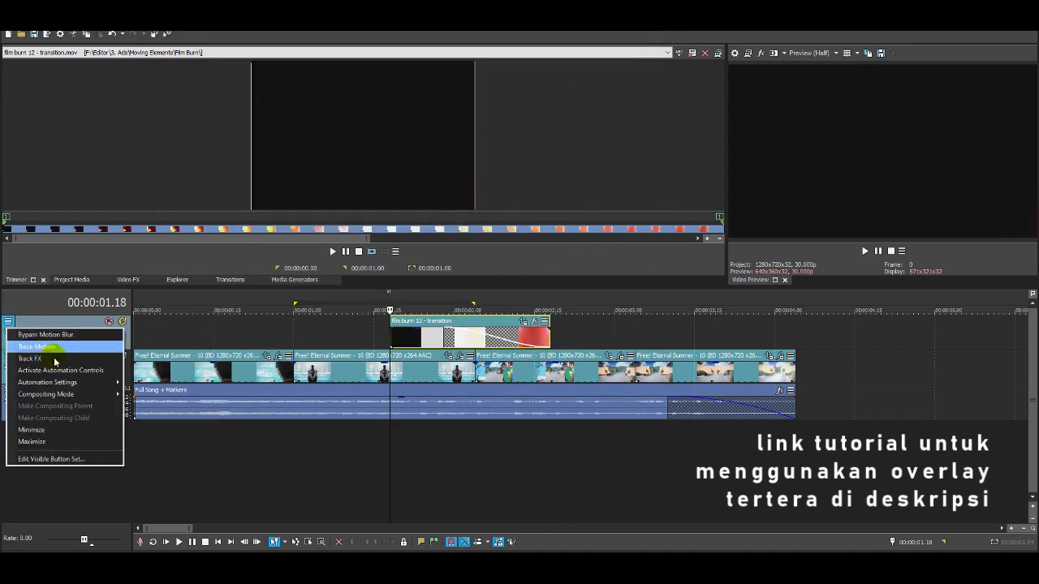
{"action": "mouse_move", "coordinate": [87, 396]}
{"action": "left_click", "coordinate": [167, 360]}
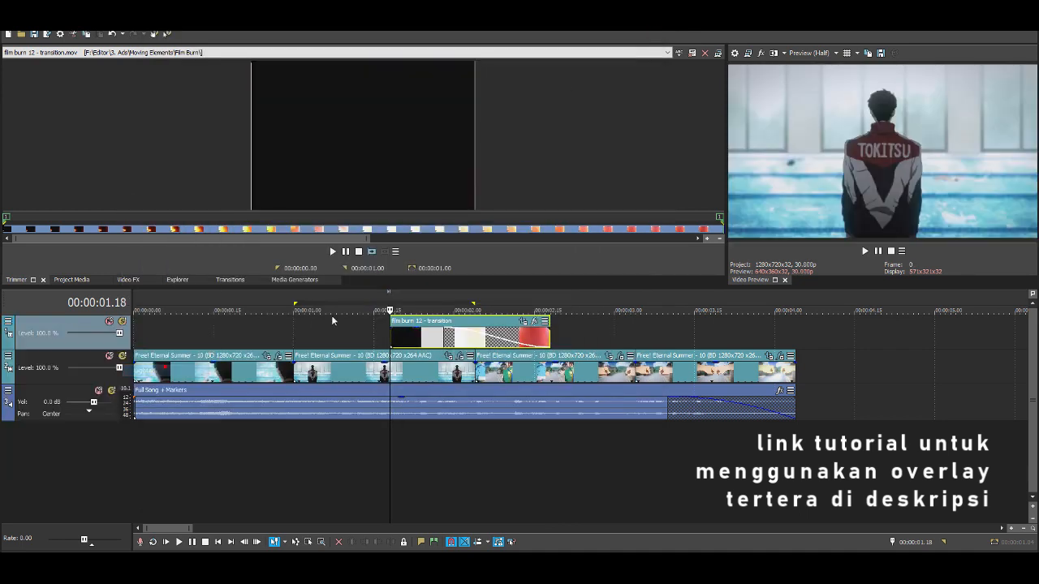
- Shorten the film burn's fade-out to about 00:00:00.11 and play back the overlay transition
{"action": "left_click", "coordinate": [353, 341]}
{"action": "key", "text": "space"}
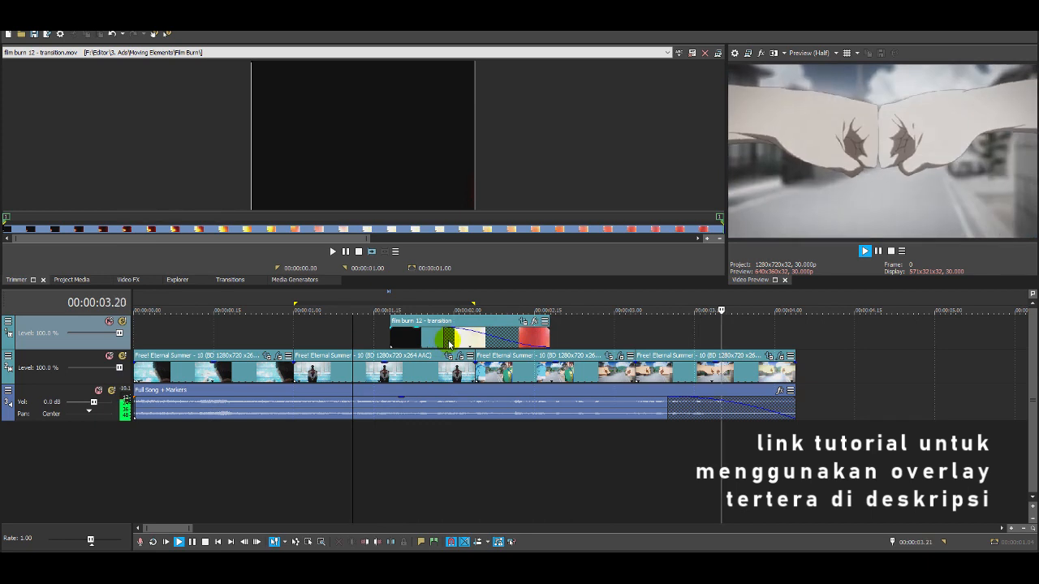
{"action": "key", "text": "space"}
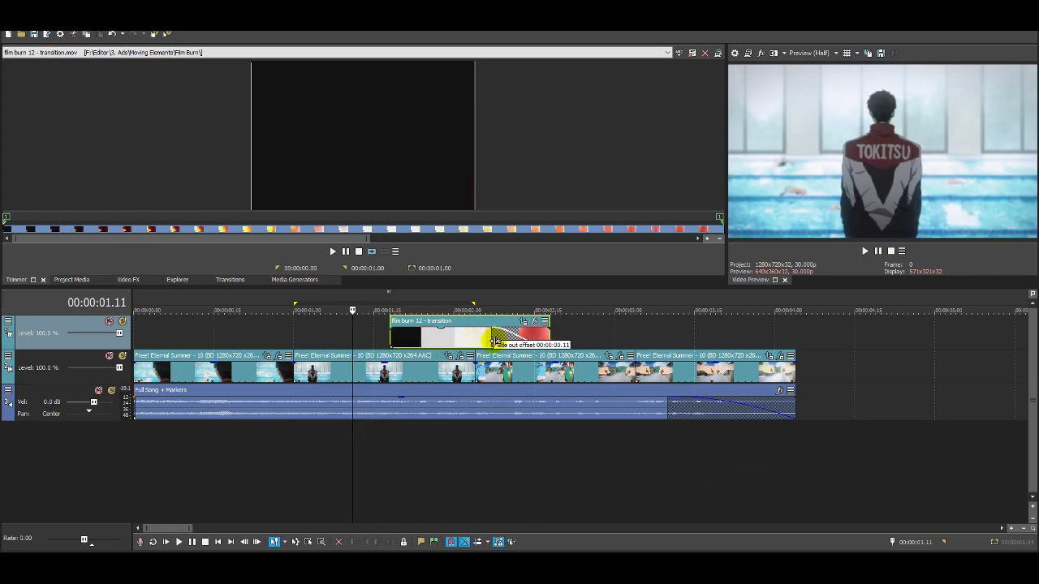
{"action": "key", "text": "space"}
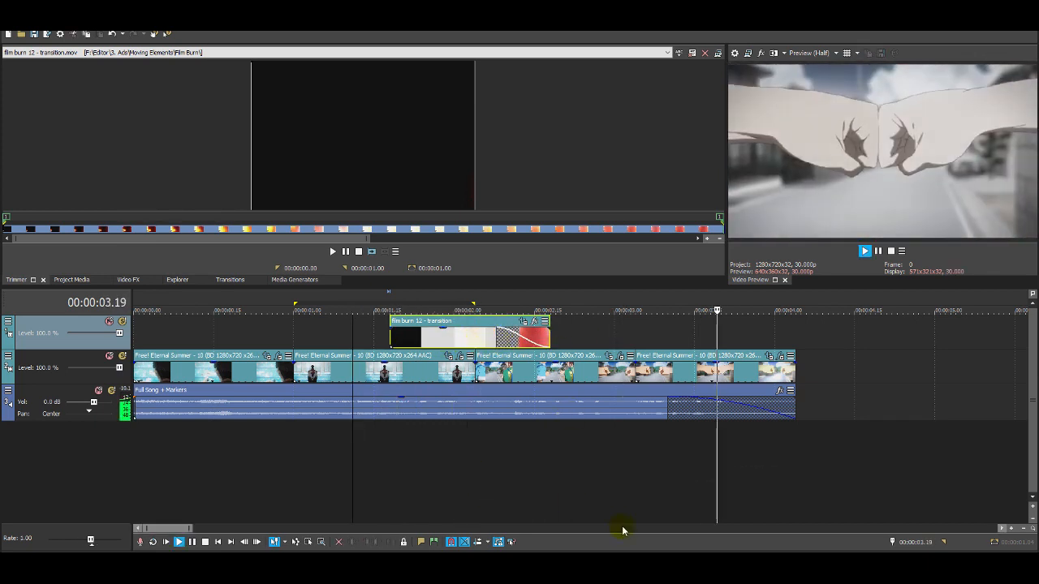
{"action": "key", "text": "space"}
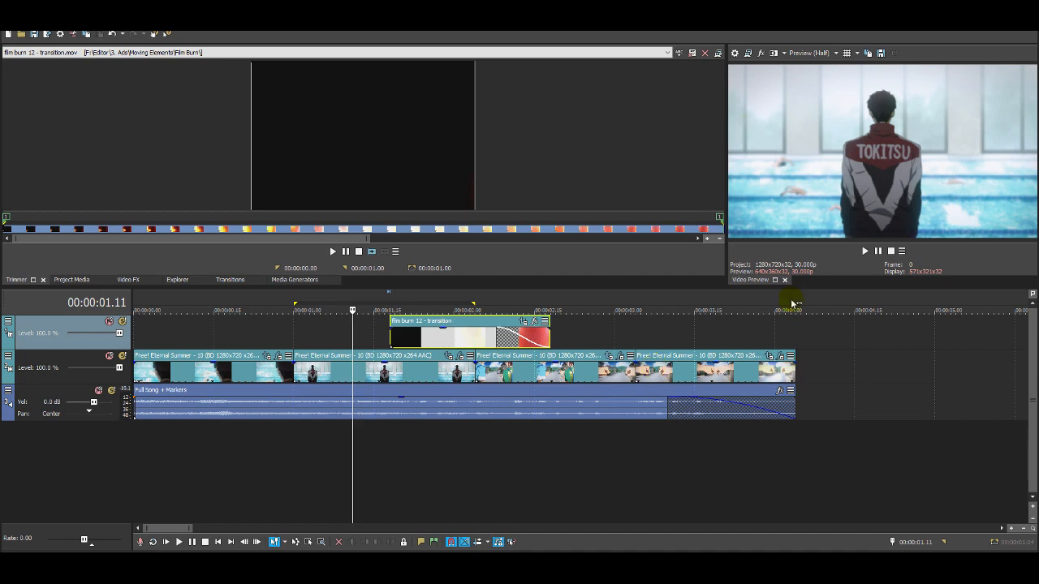